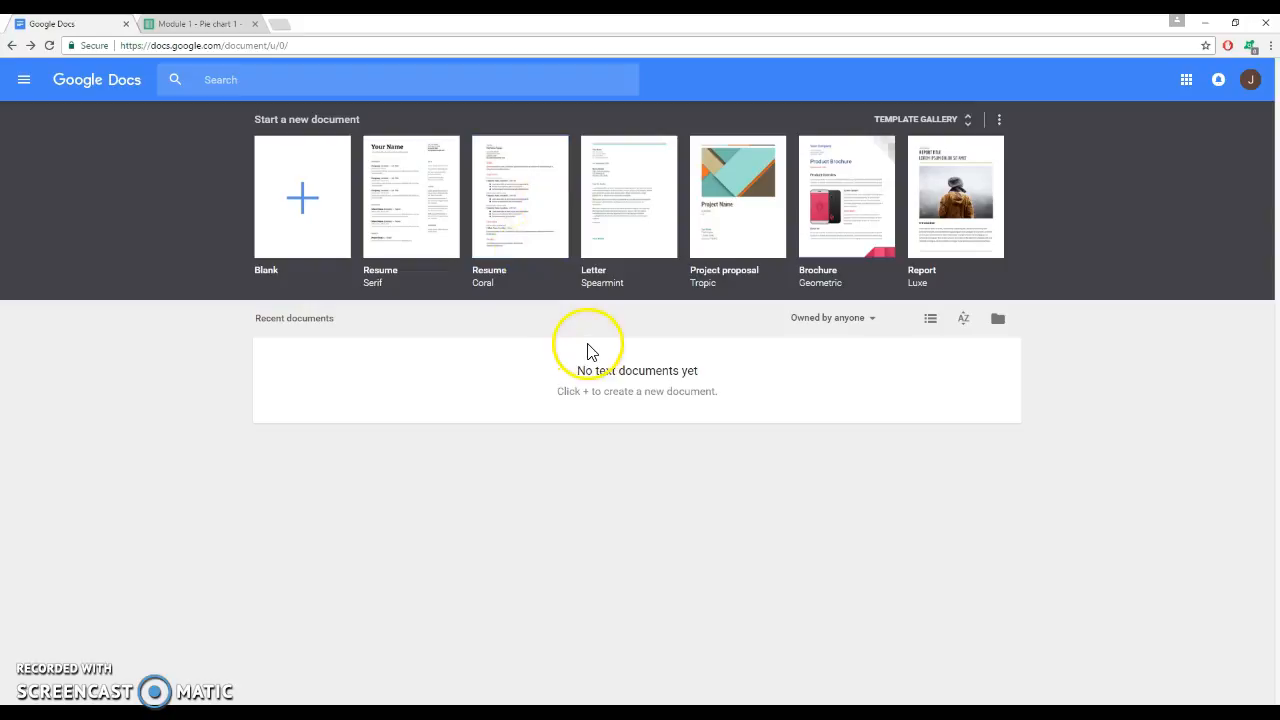
Create a new blank document and place the cursor in its body.
click(338, 220)
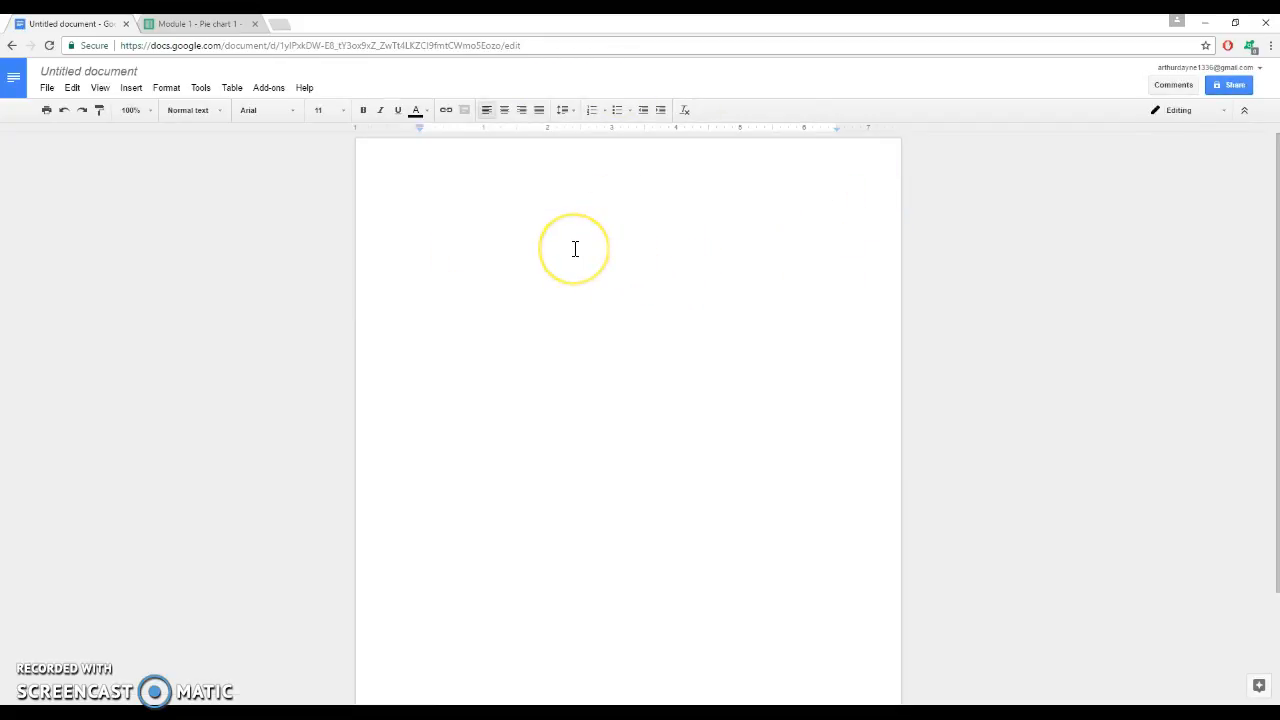
click(574, 204)
click(592, 215)
Rename the untitled document as Module 1.
click(141, 71)
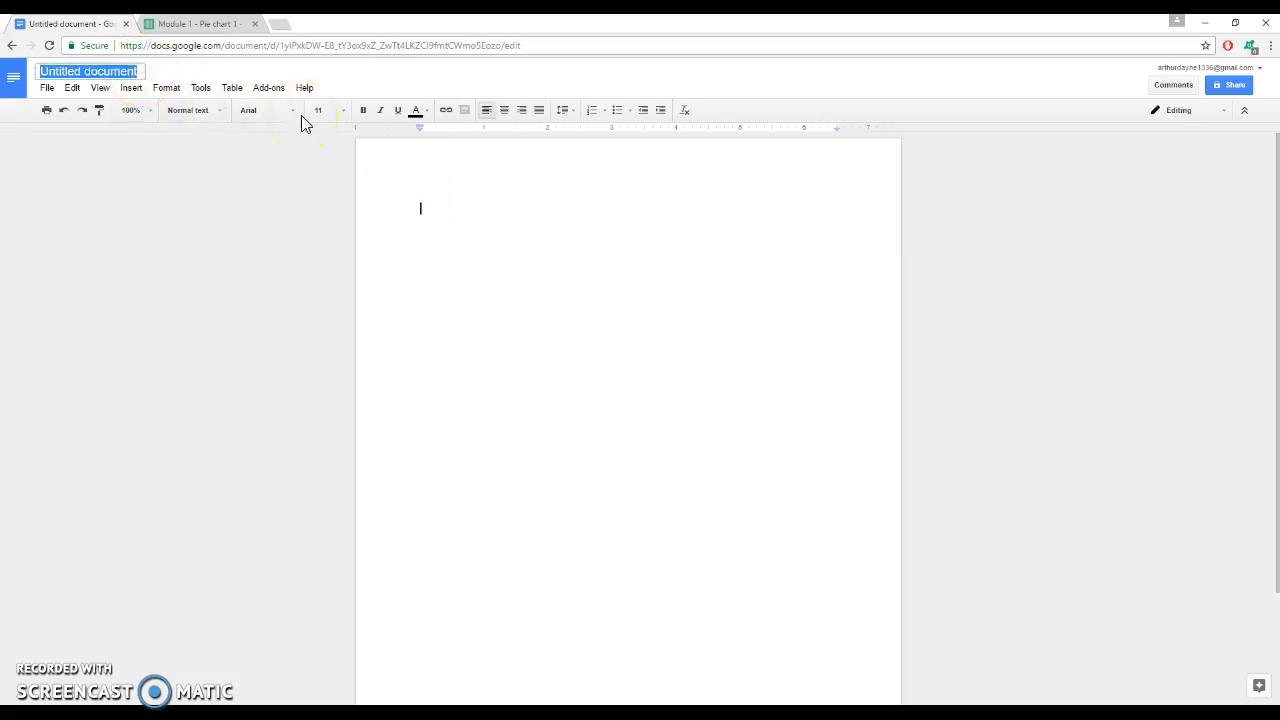
text(MOdule)
key(BackSpace)
key(BackSpace)
key(BackSpace)
key(BackSpace)
key(BackSpace)
text(odule 1)
click(437, 203)
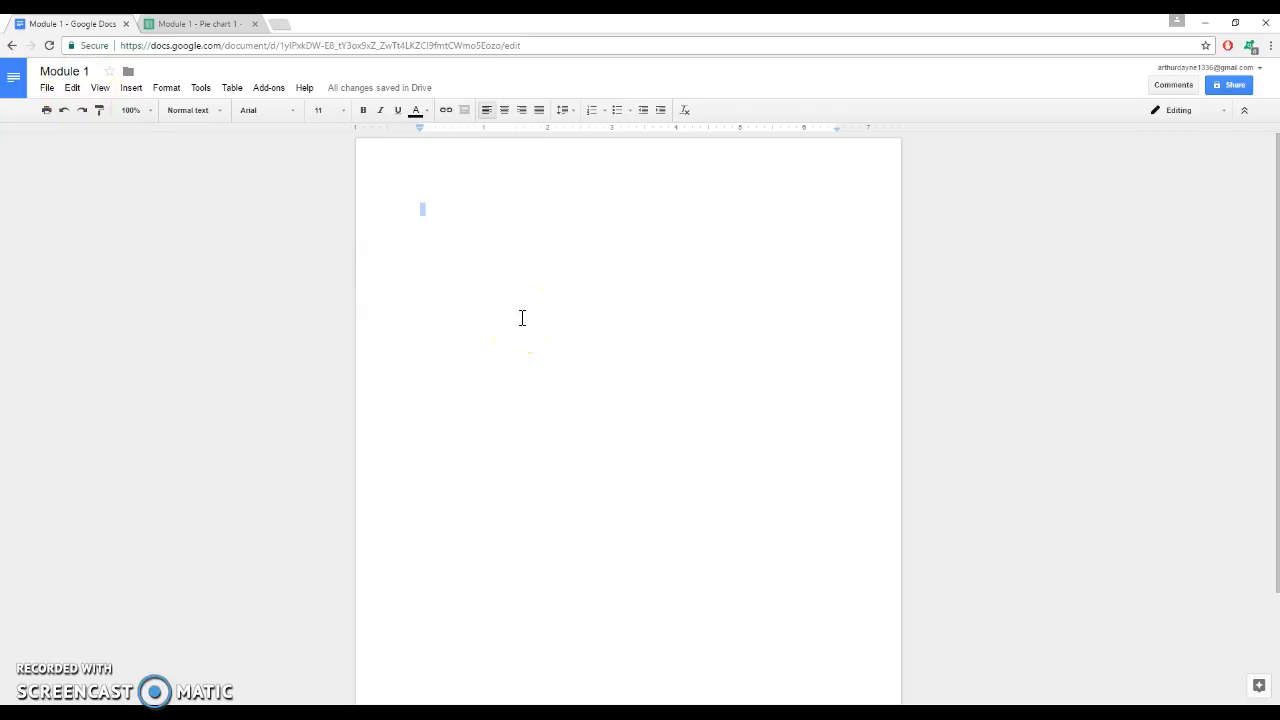
Star the document and turn on link sharing so that anyone with the link can view it.
click(111, 72)
click(47, 89)
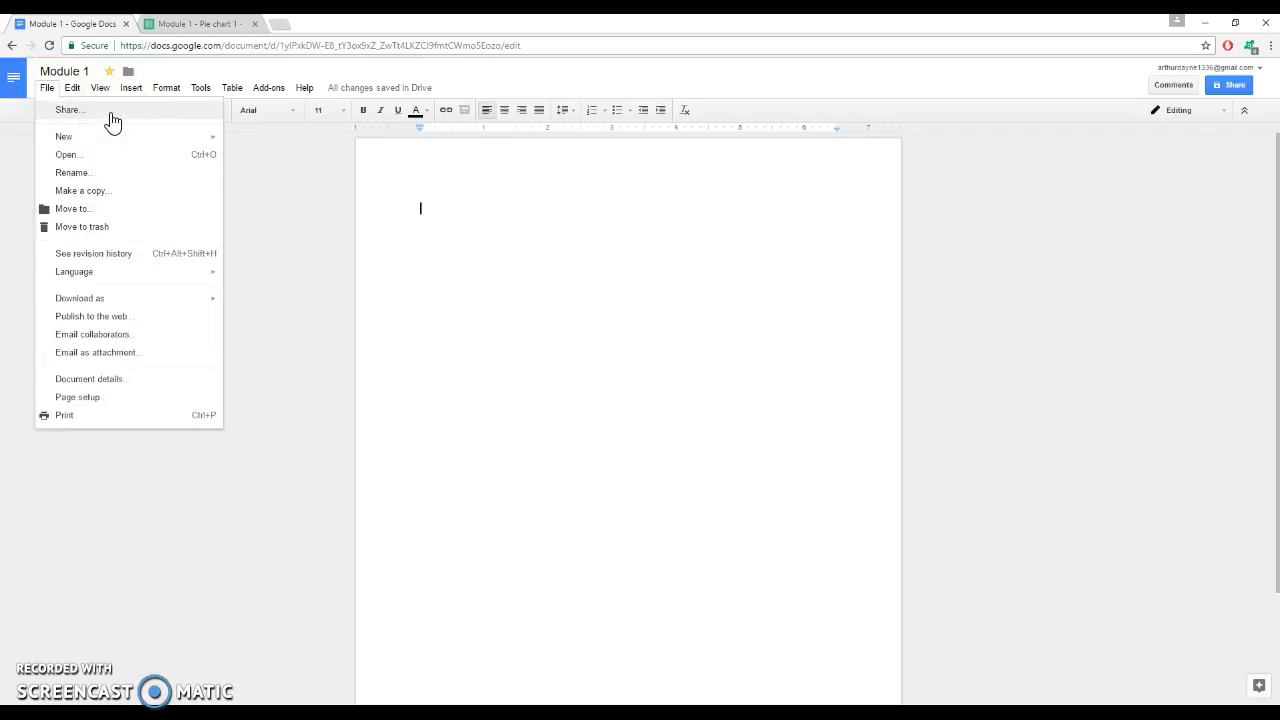
click(68, 110)
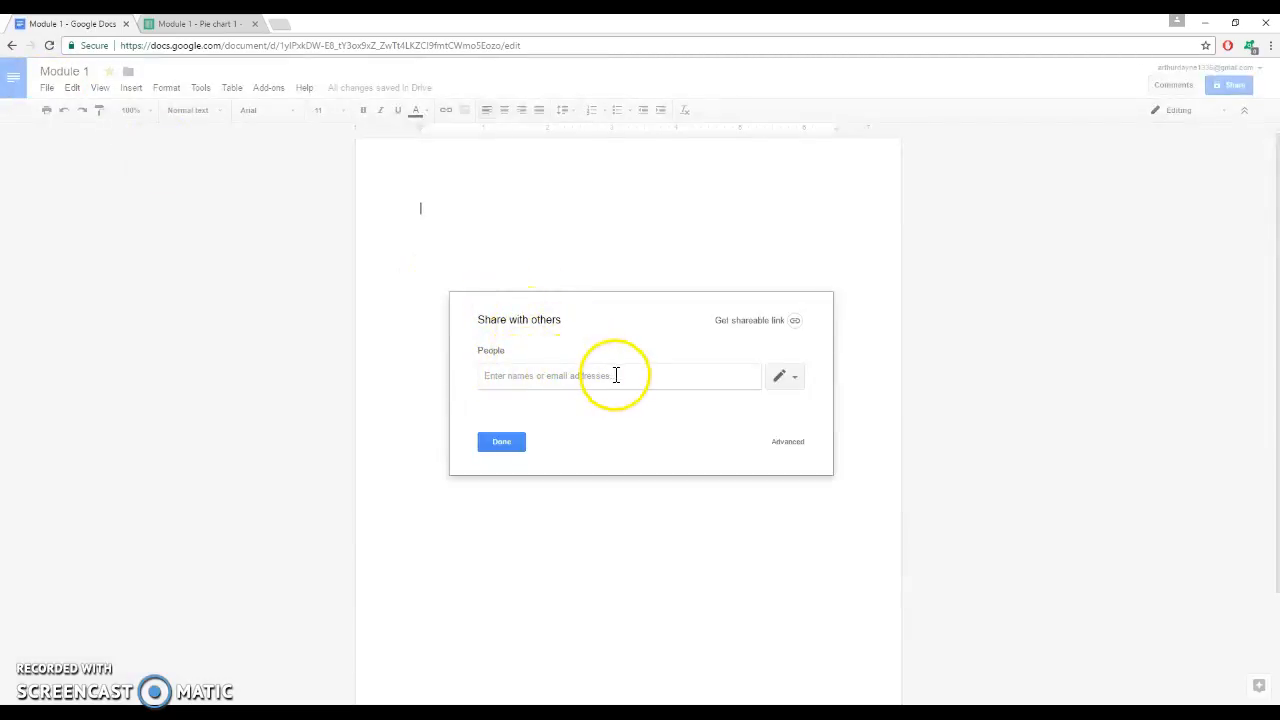
click(794, 324)
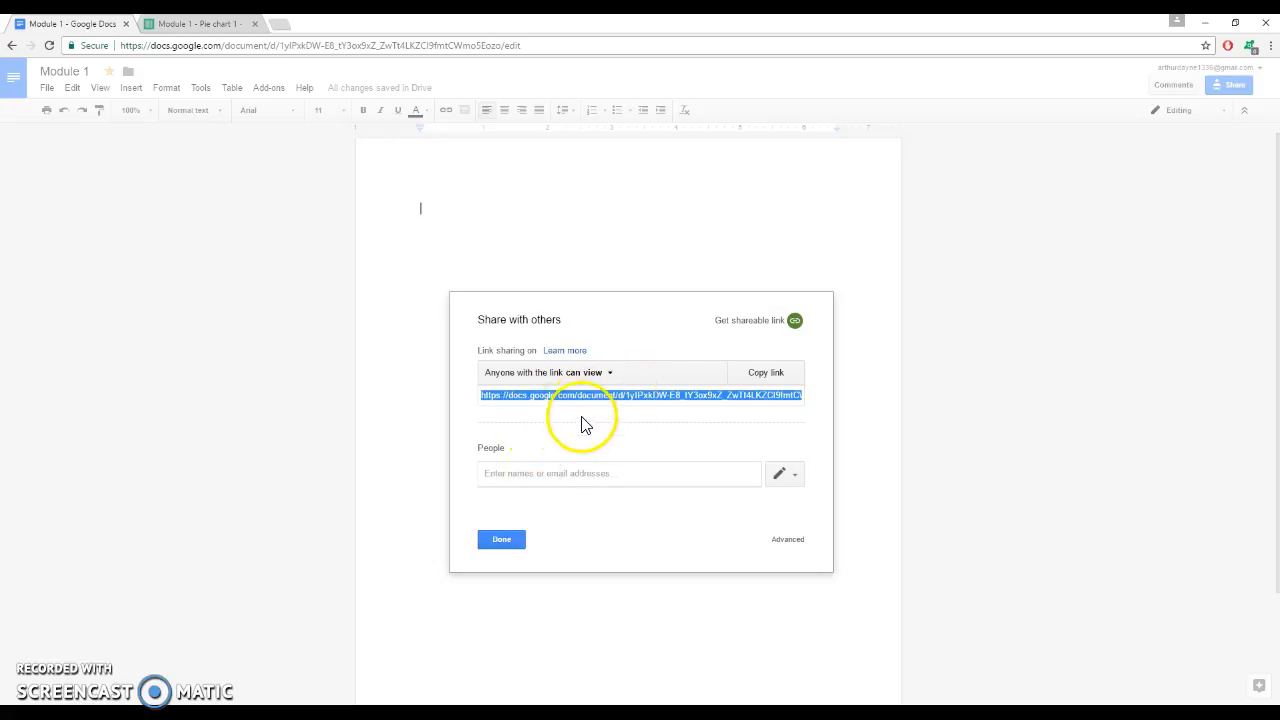
click(503, 541)
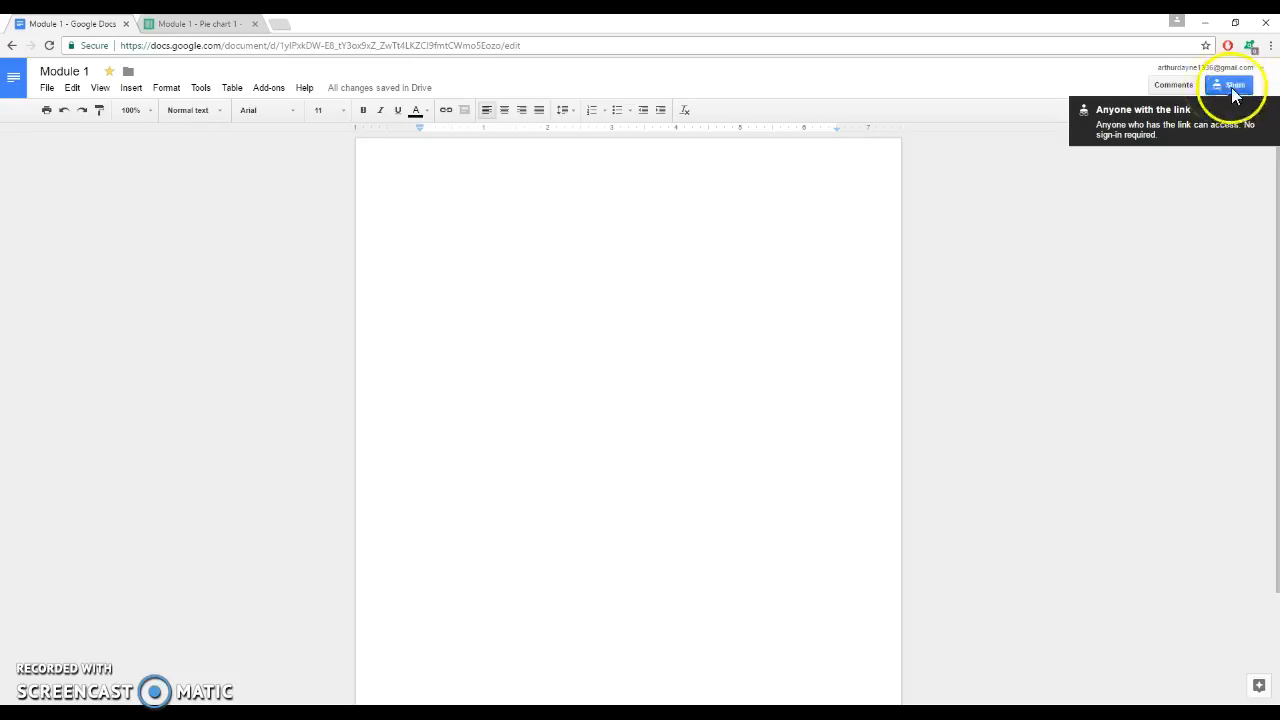
Look over the file types available for a new file and the list of document languages.
click(47, 88)
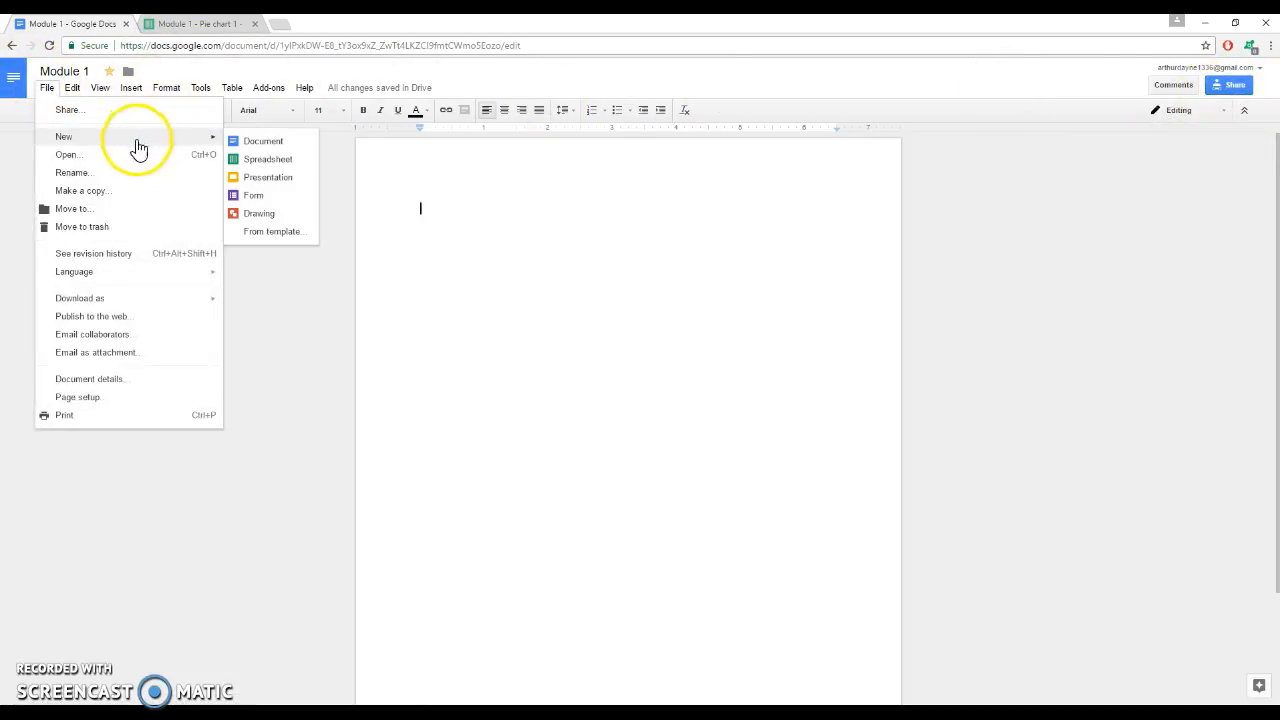
mouse_move(166, 137)
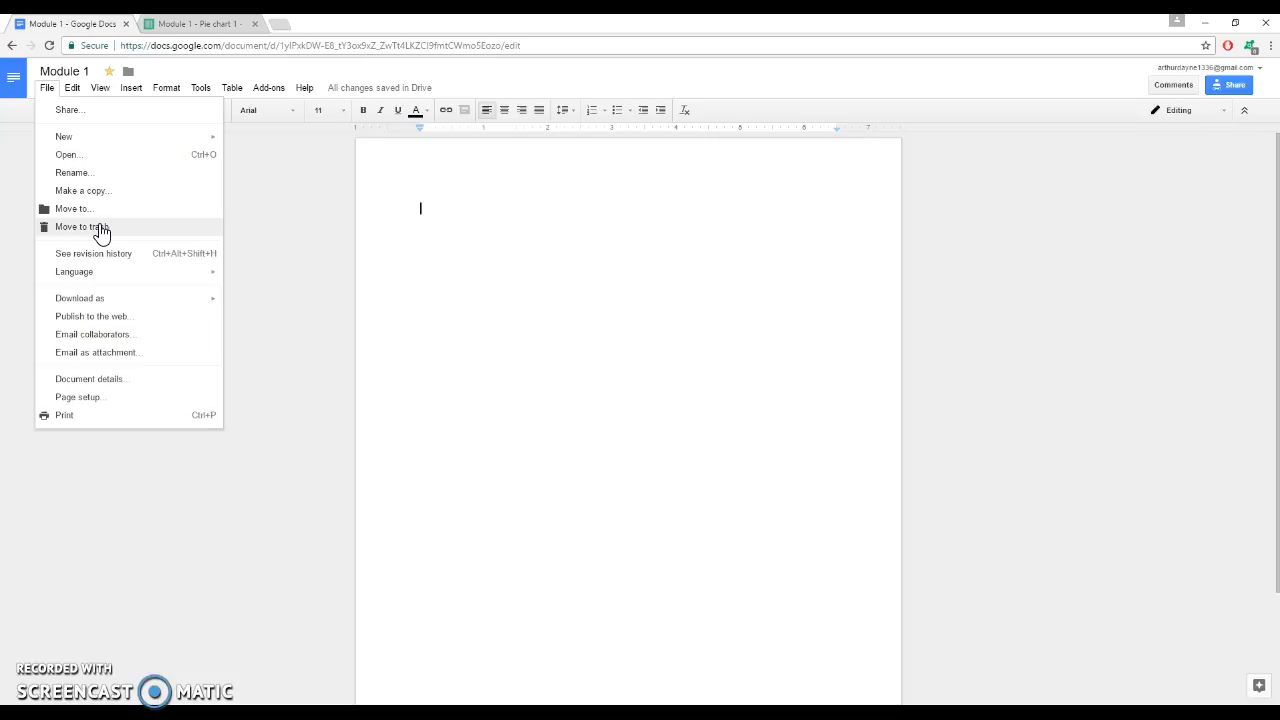
click(143, 262)
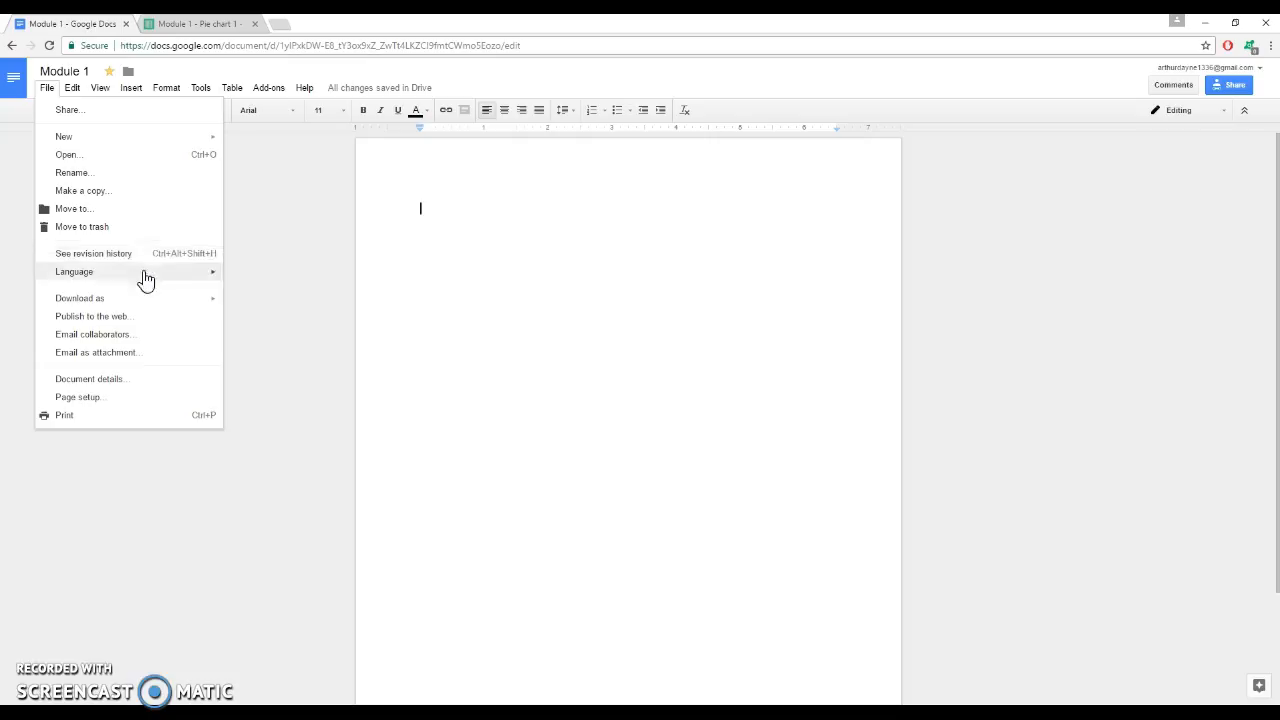
click(157, 275)
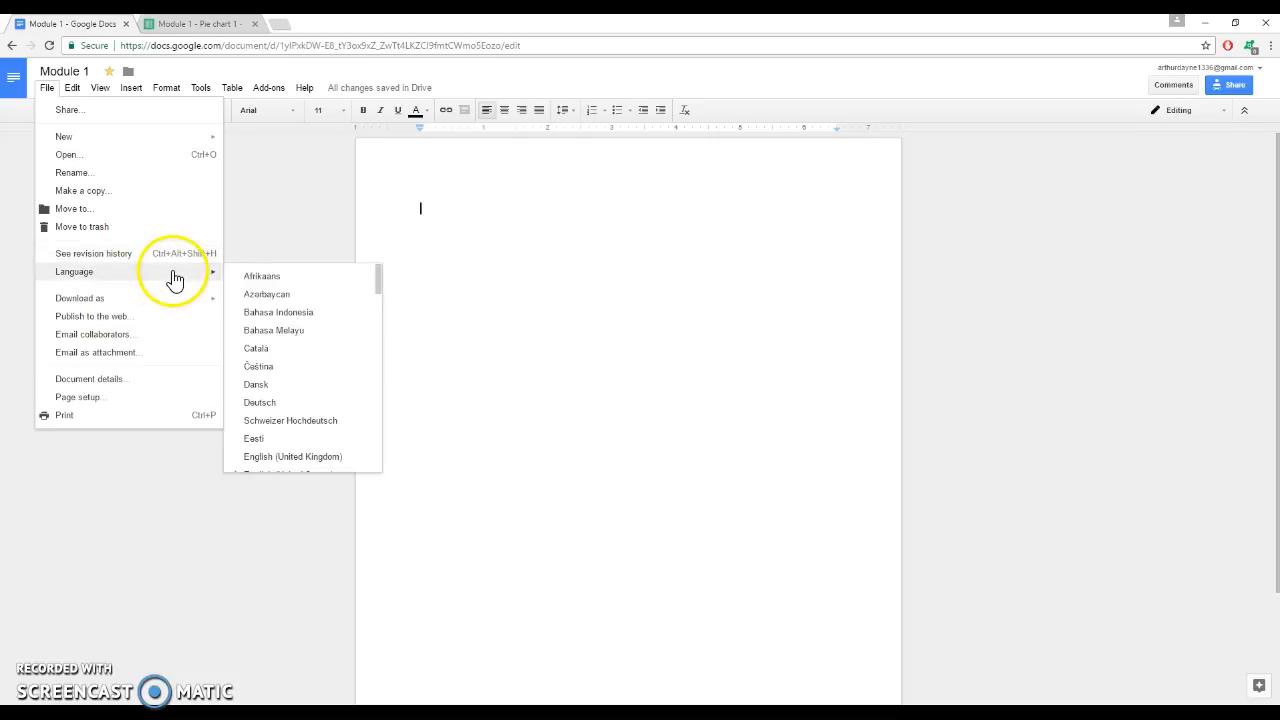
scroll(336, 386, down, 10)
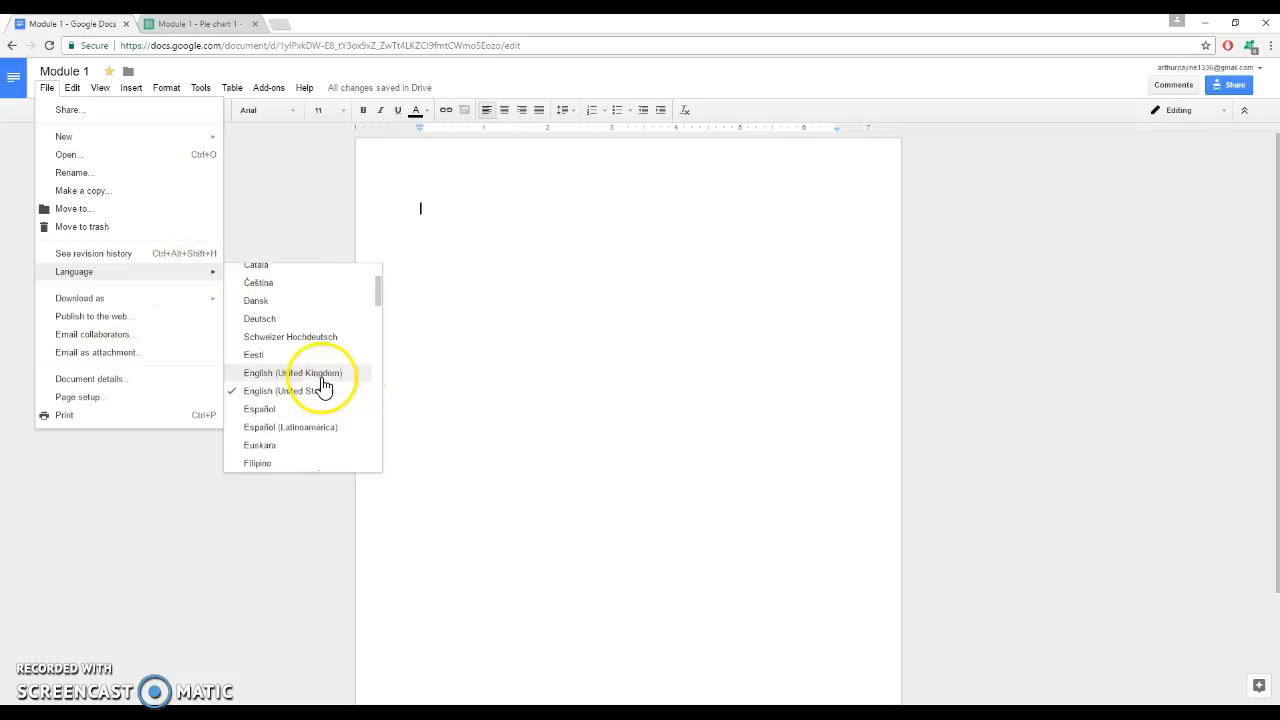
scroll(316, 405, up, 10)
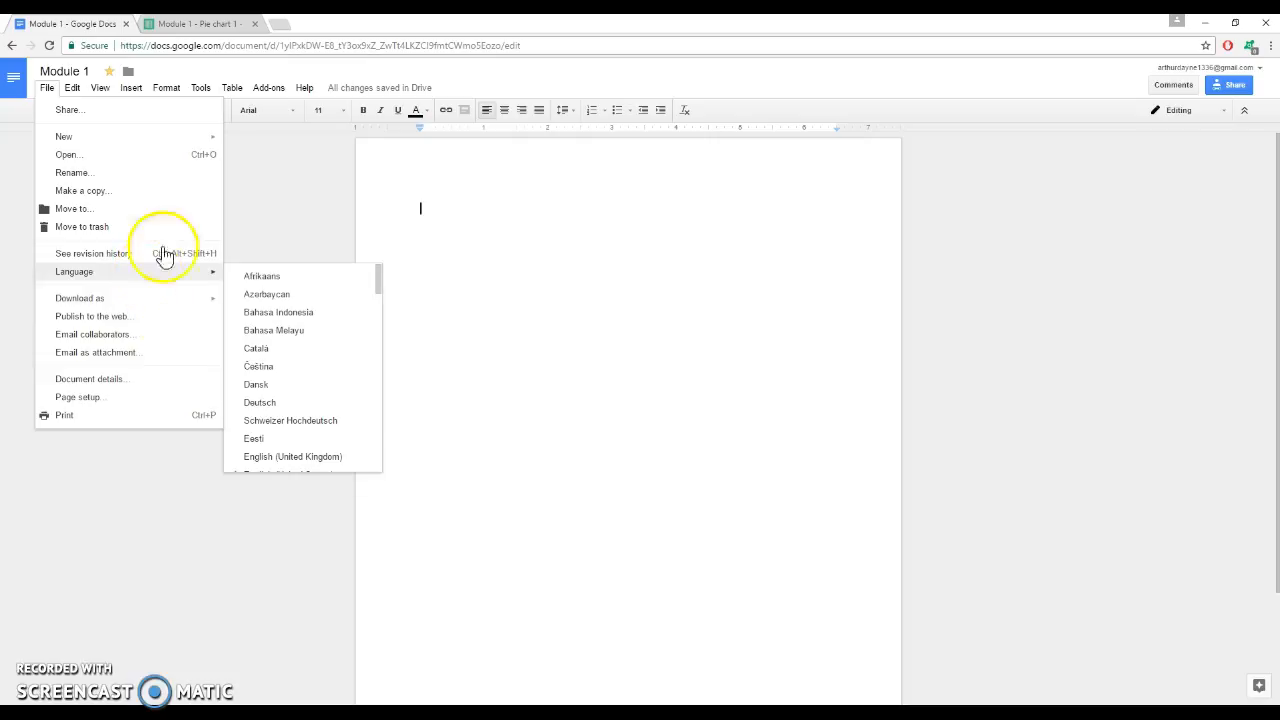
View the Publish to the web options and close them without publishing.
mouse_move(138, 302)
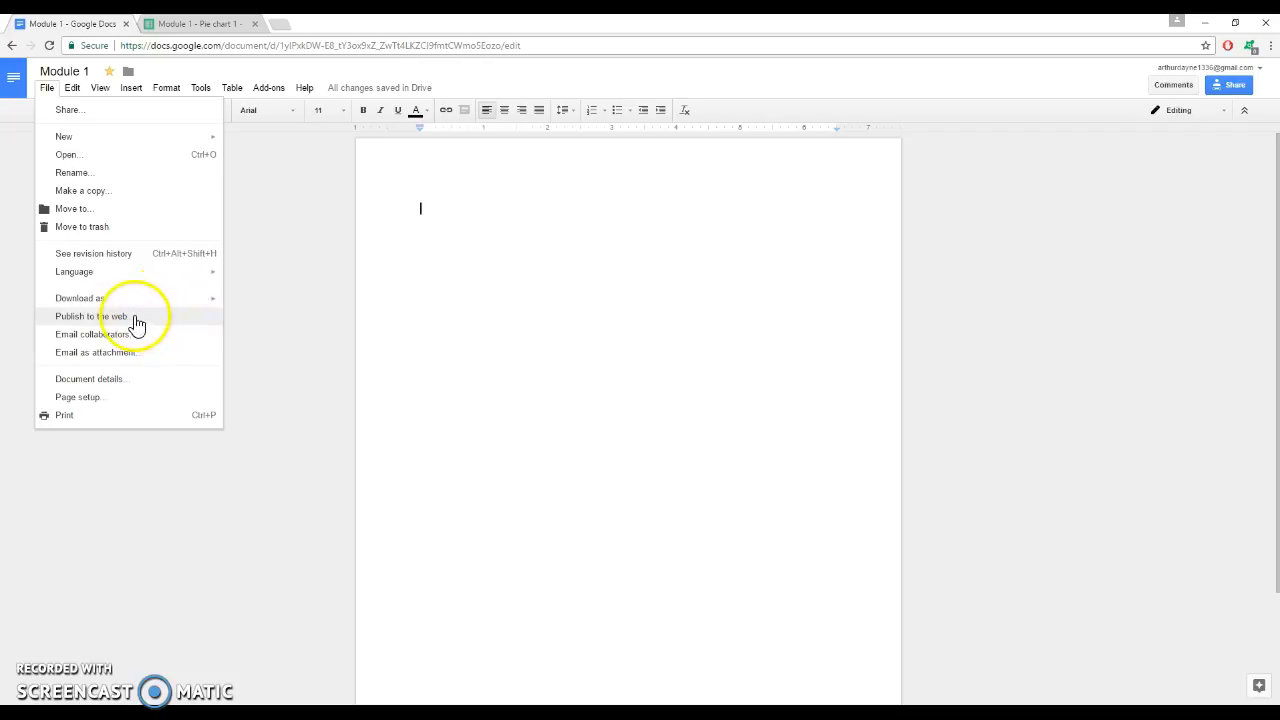
click(140, 321)
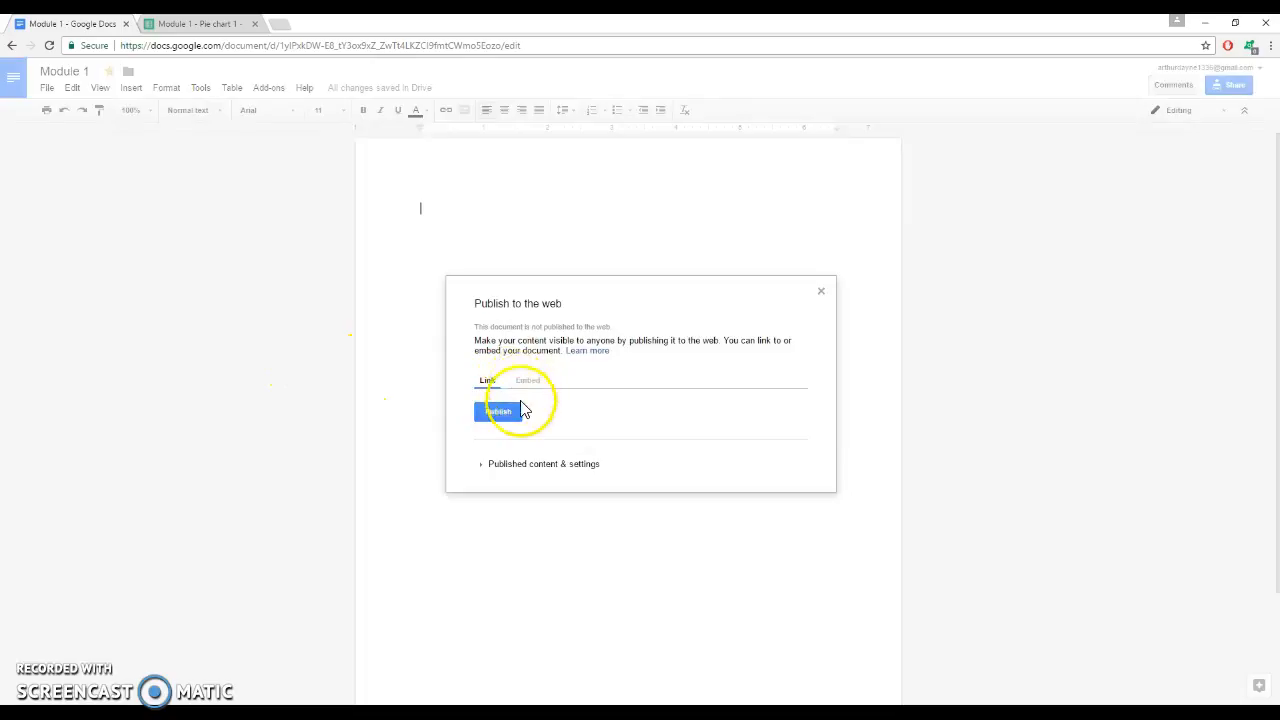
click(820, 292)
Check the document details for location, owner, and modified and created times, and close them.
click(47, 87)
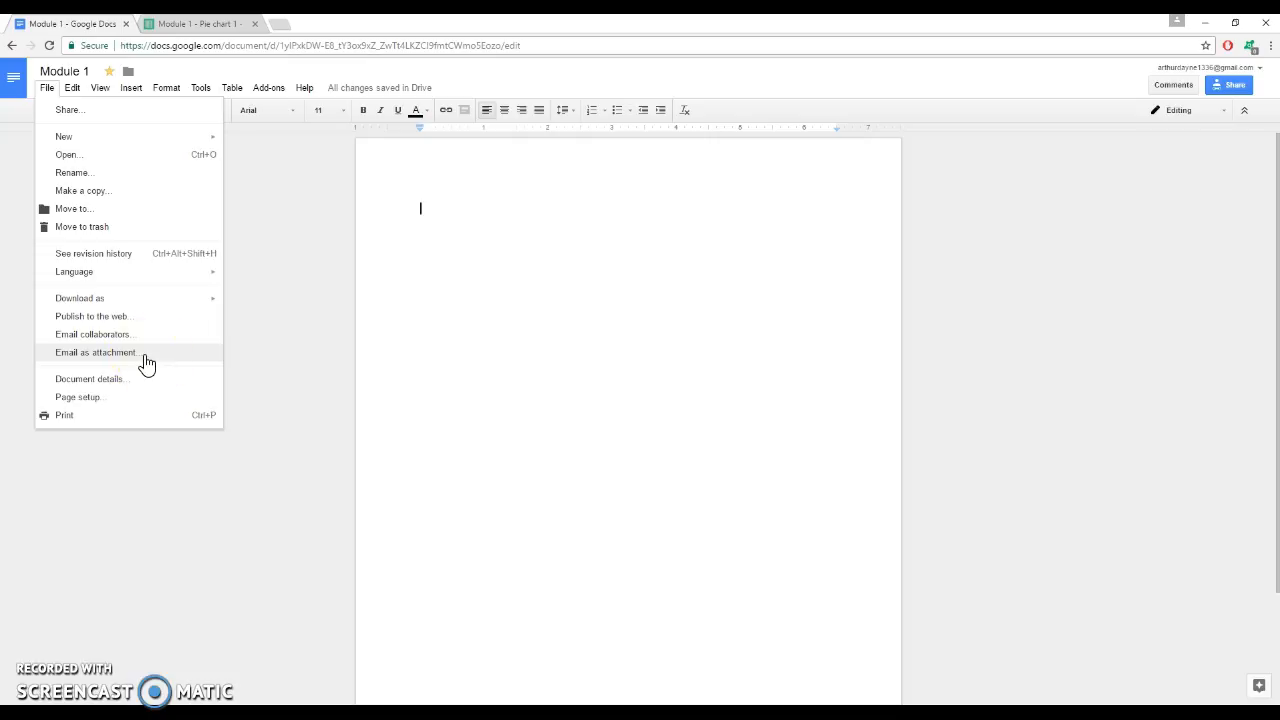
click(155, 381)
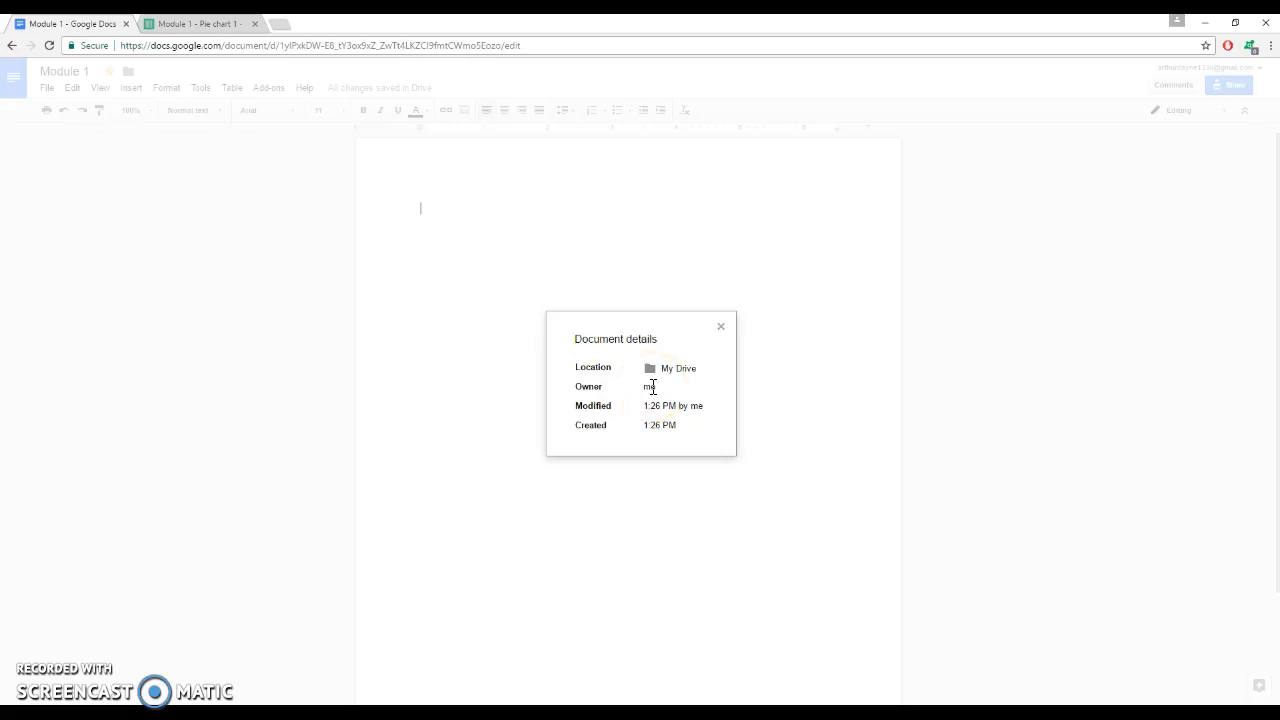
double_click(651, 387)
drag(711, 408, 664, 407)
click(665, 428)
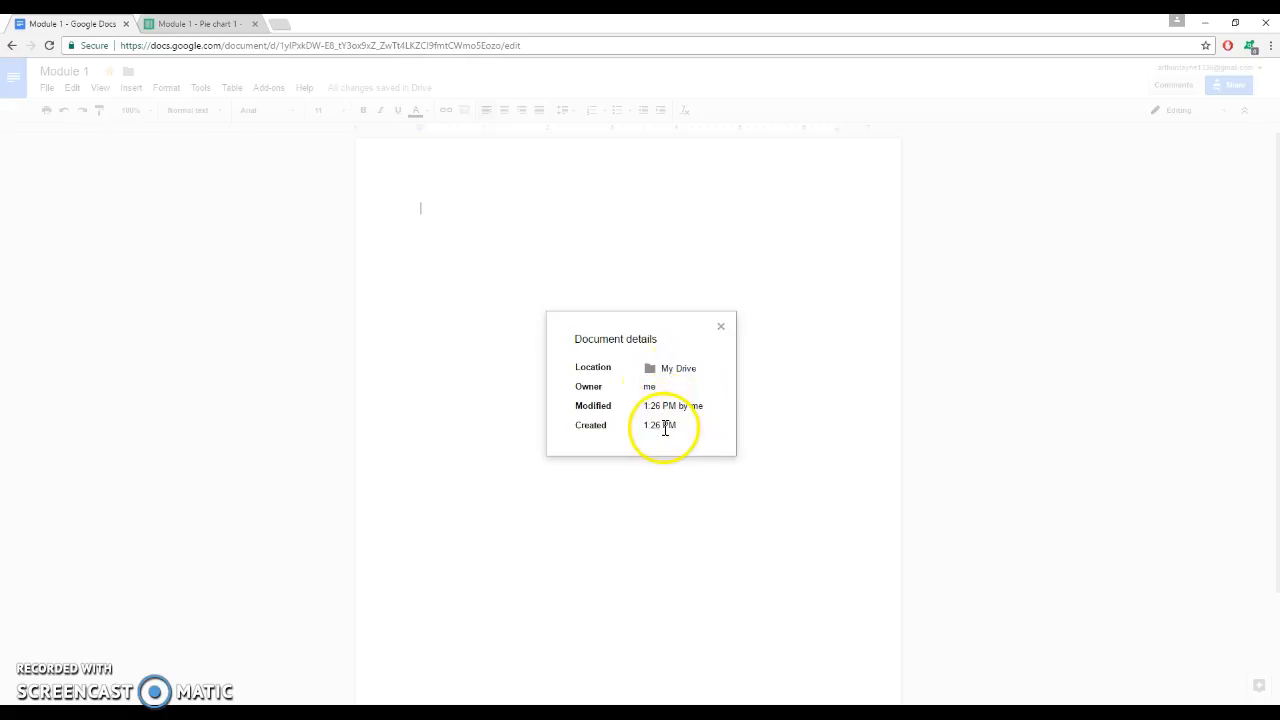
click(720, 327)
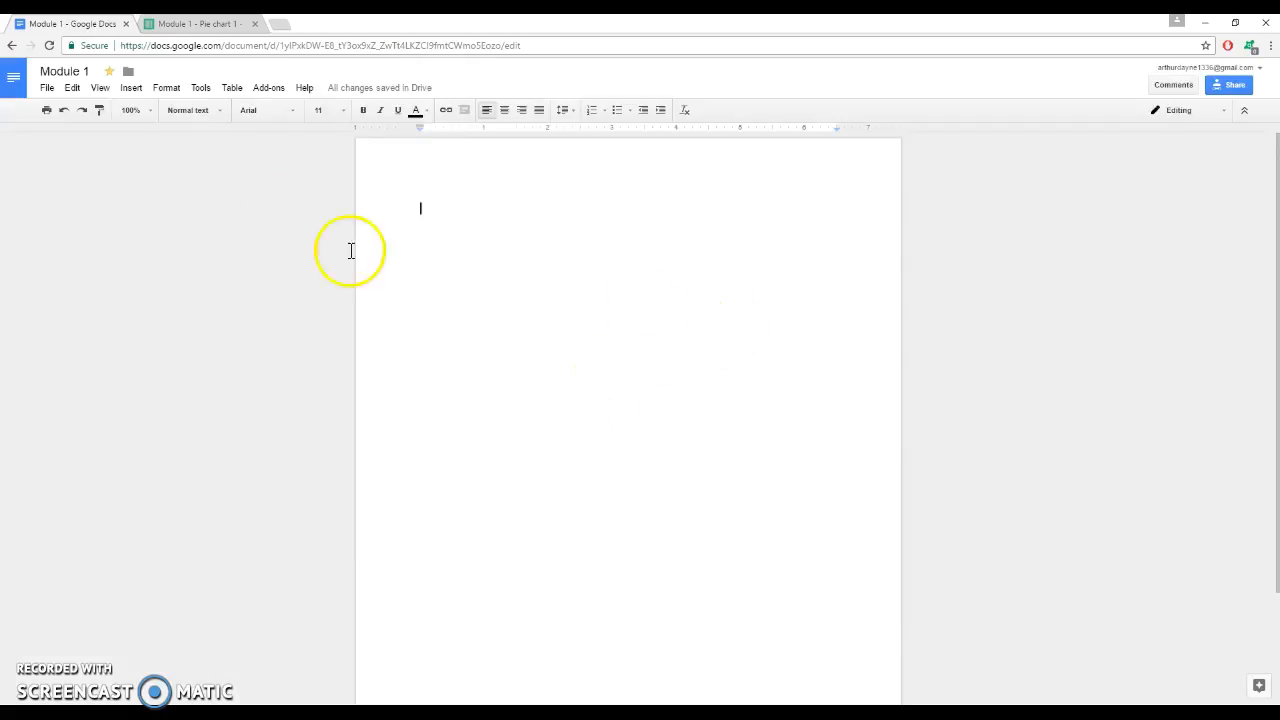
Review the page setup, including the page color choices, and leave it without applying changes.
click(47, 87)
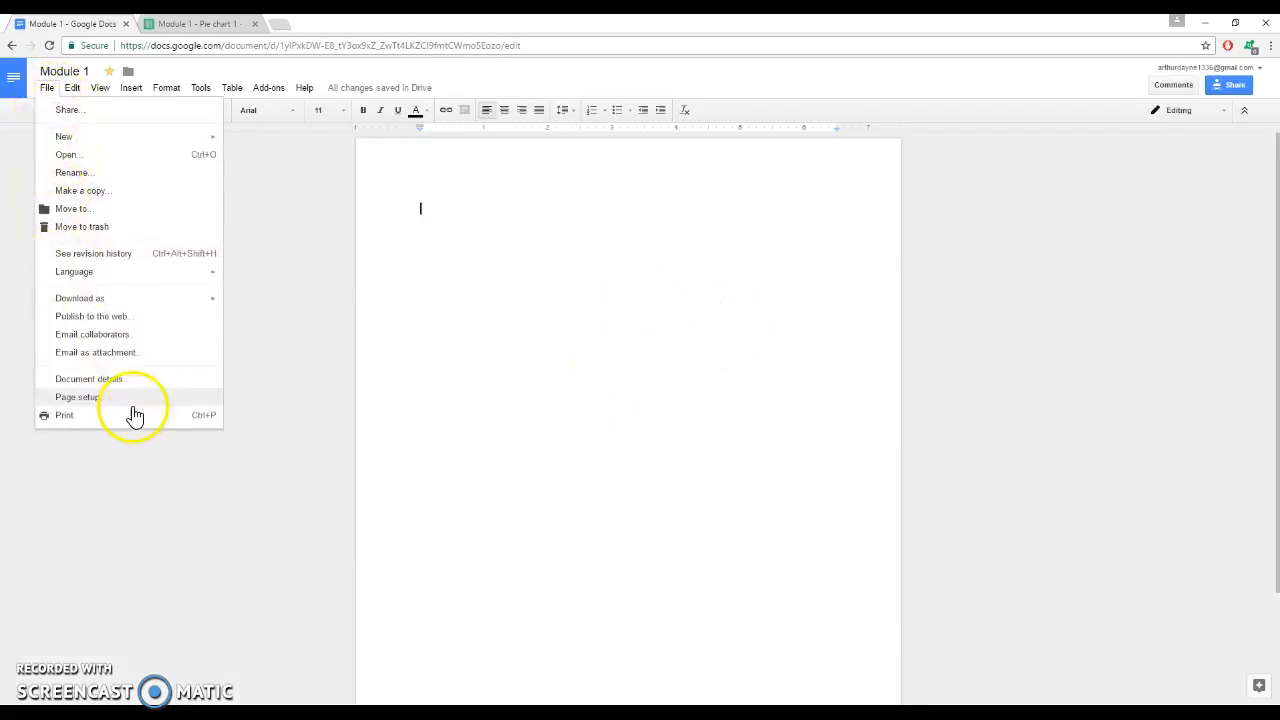
click(100, 397)
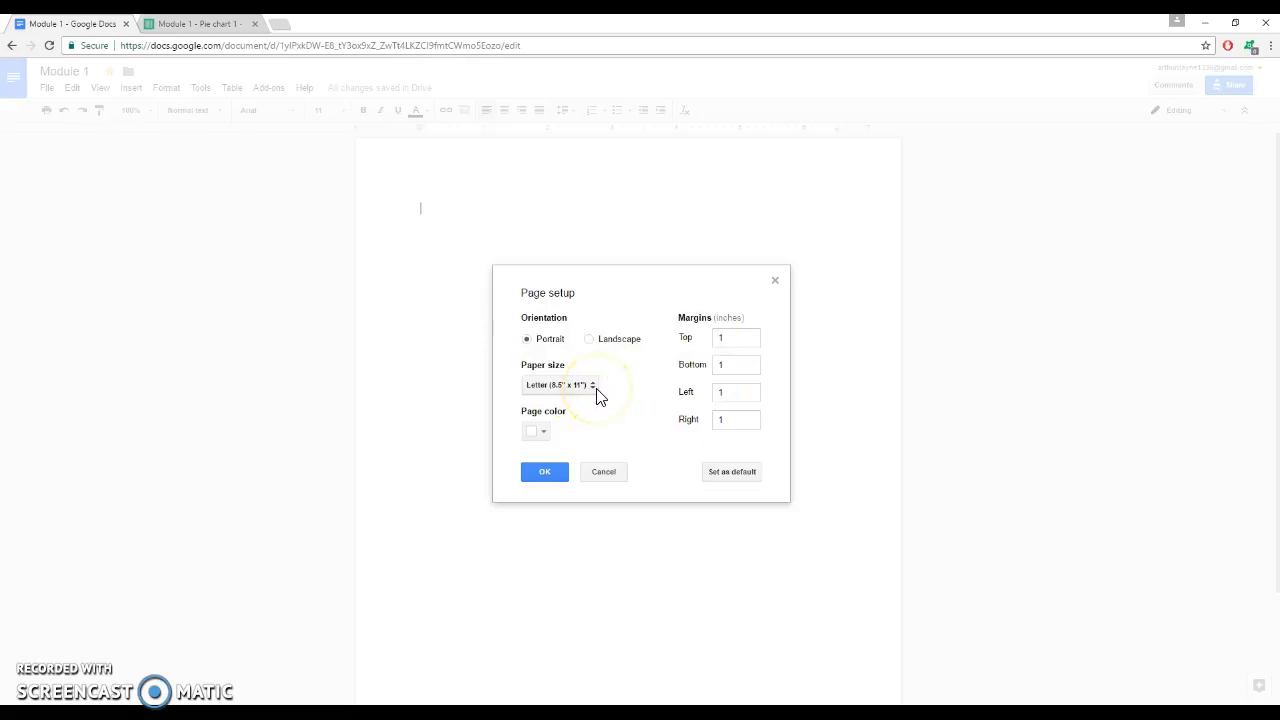
click(543, 433)
click(545, 436)
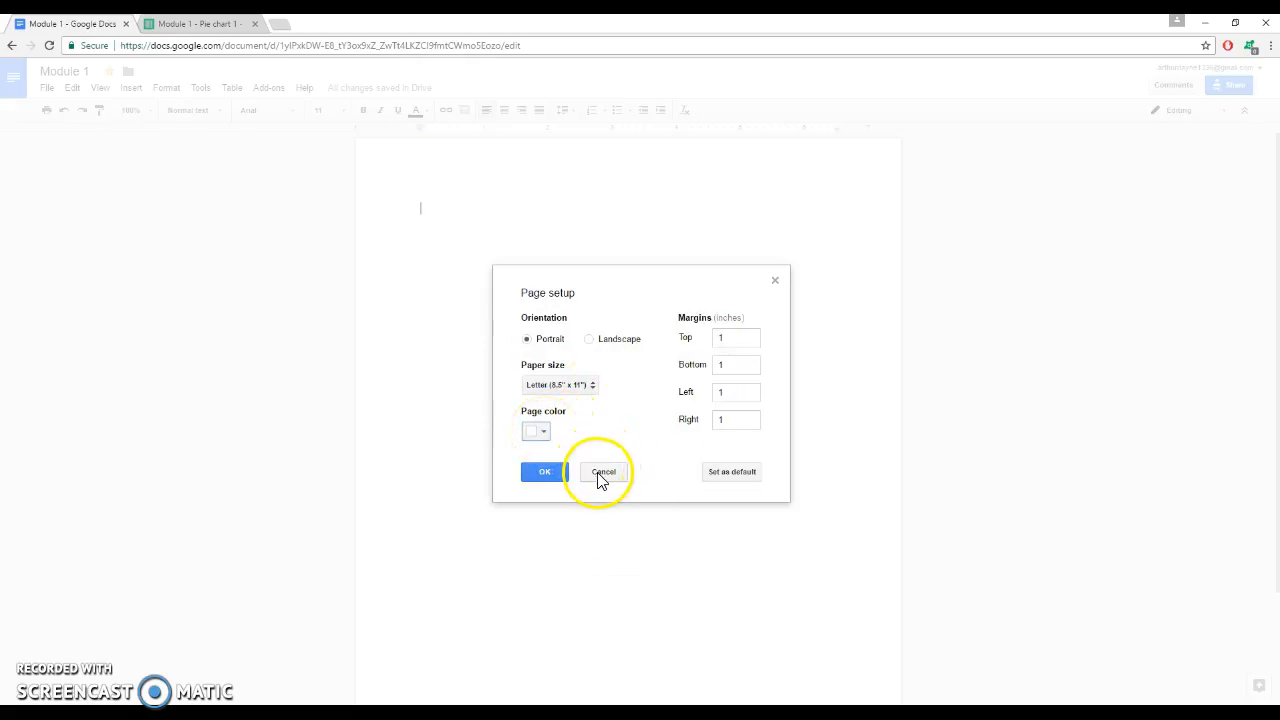
click(603, 472)
click(47, 88)
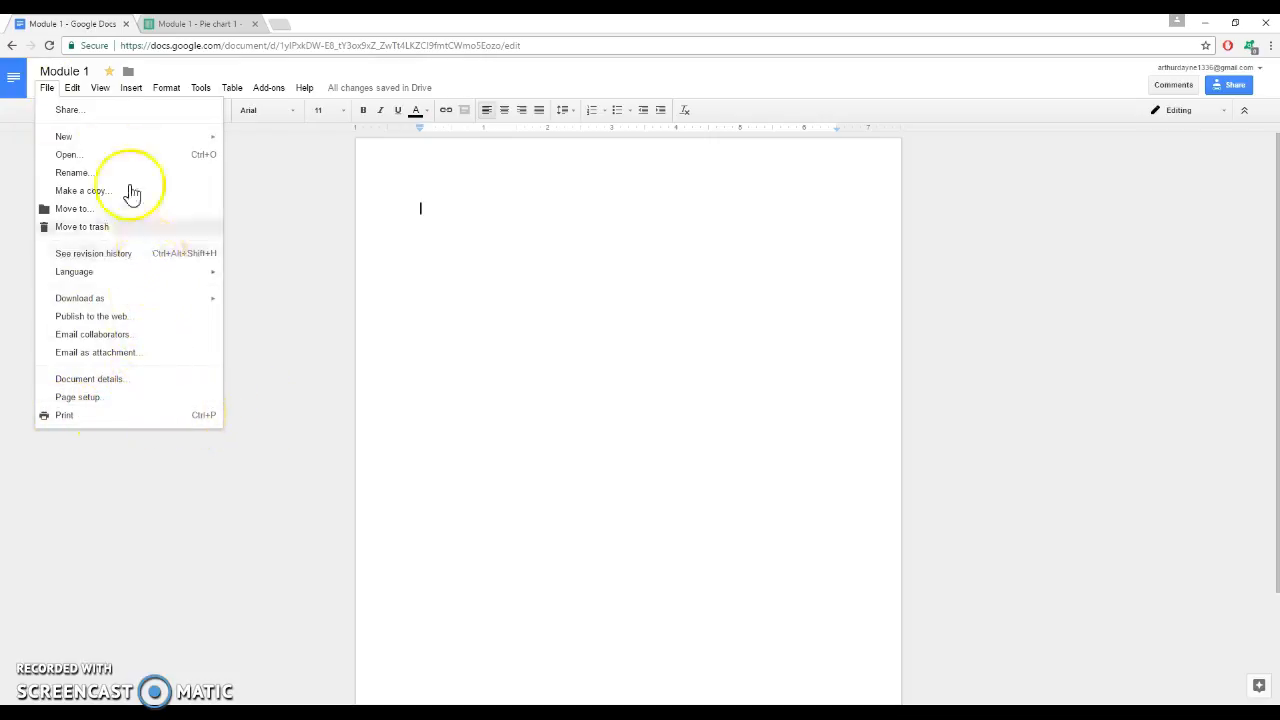
mouse_move(78, 90)
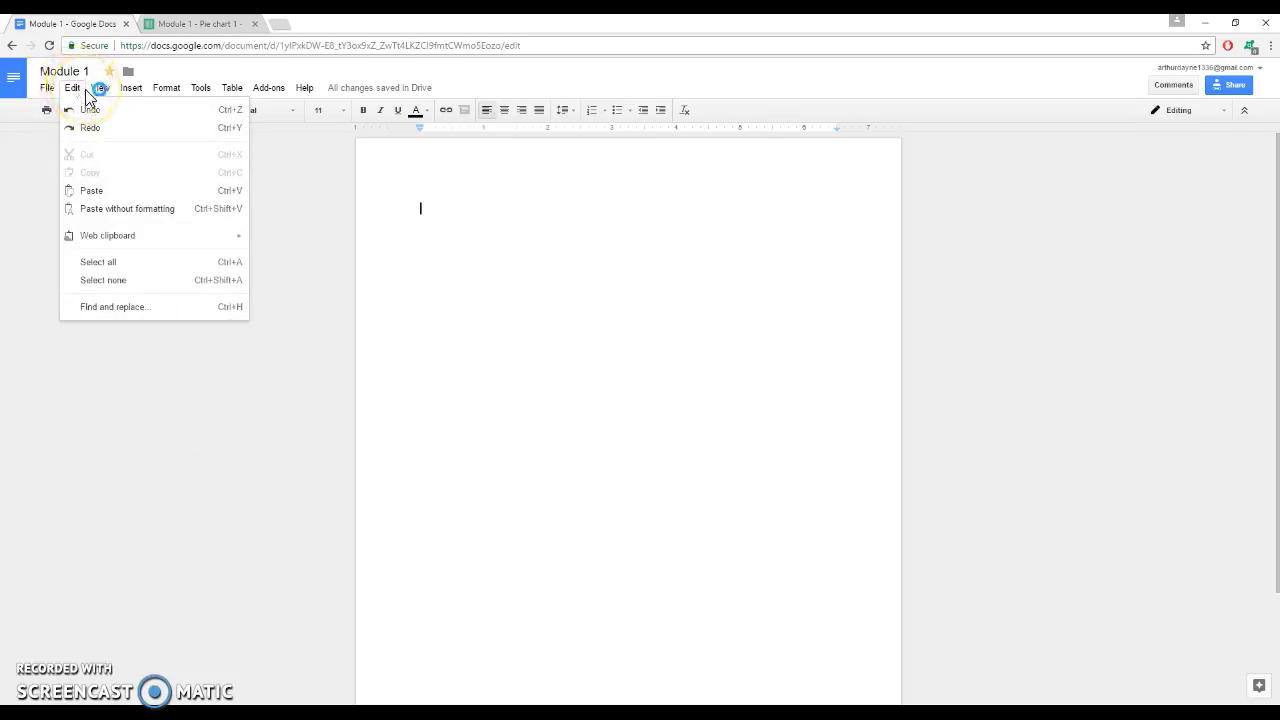
click(93, 113)
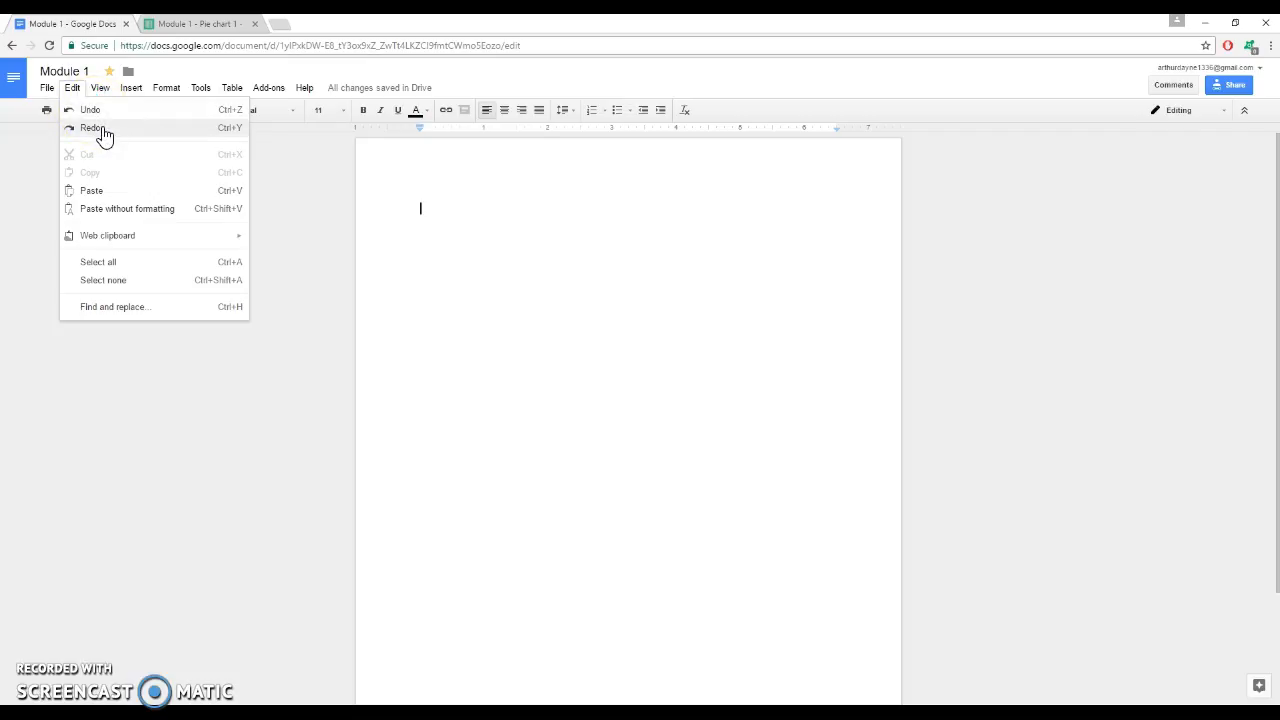
click(124, 196)
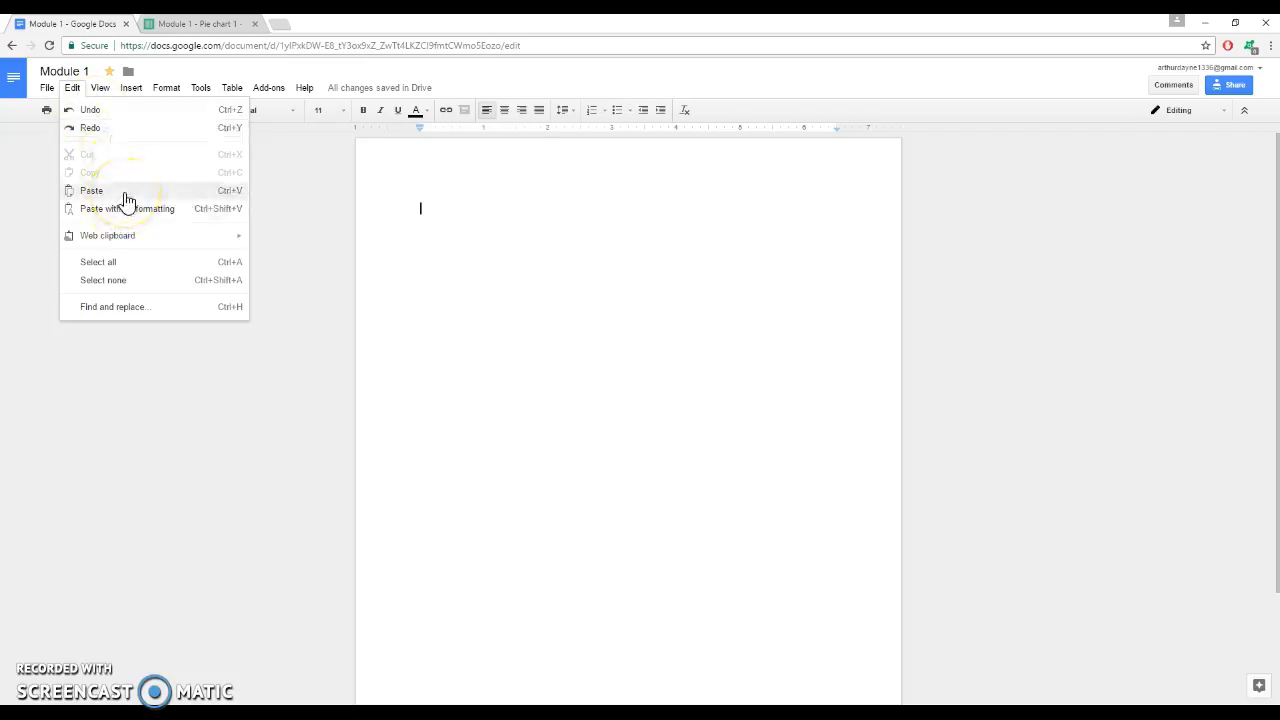
click(160, 209)
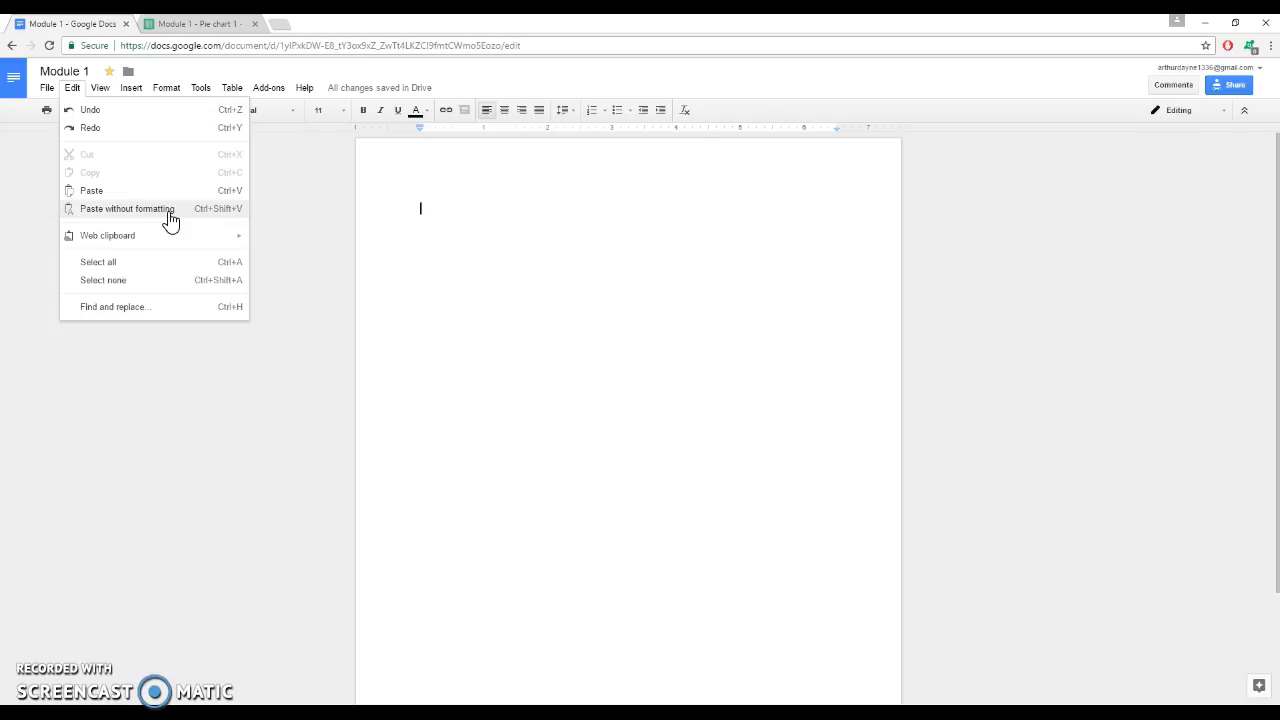
mouse_move(174, 240)
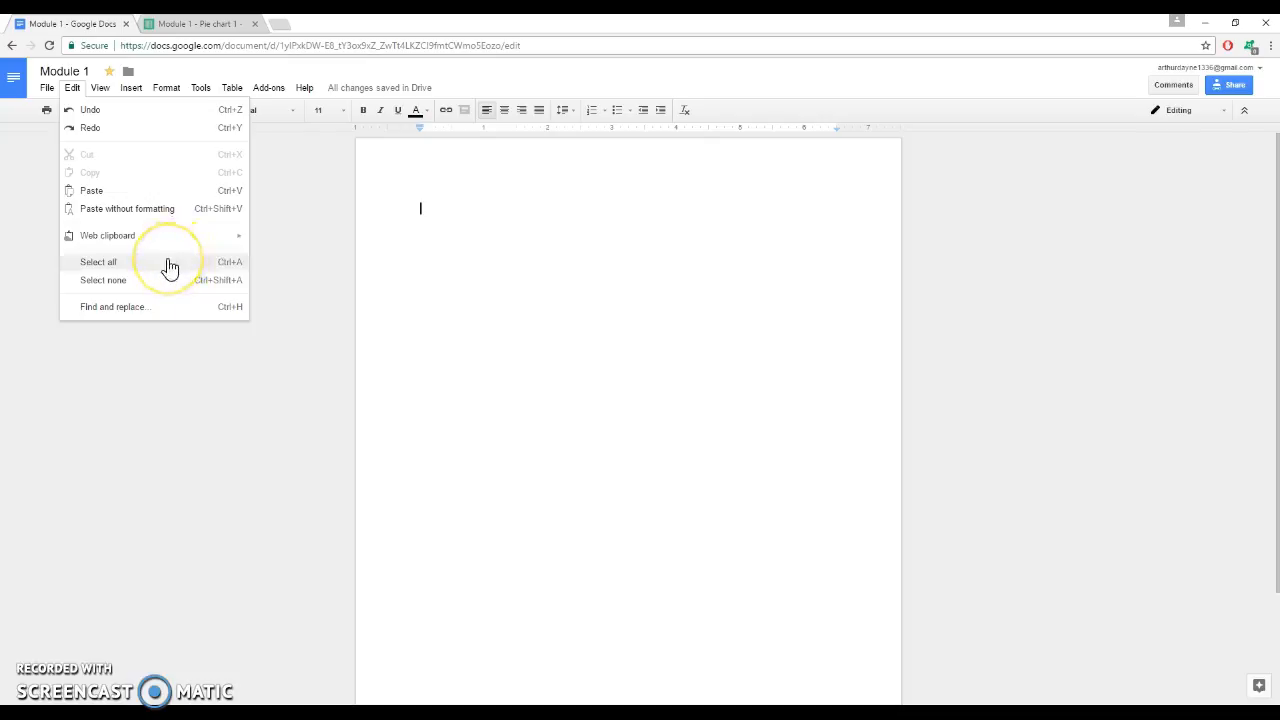
Enter a line in the document consisting of a first name followed by "Module 1".
click(518, 218)
text(Jhon)
key(BackSpace)
key(BackSpace)
key(BackSpace)
text(ohn Module 1)
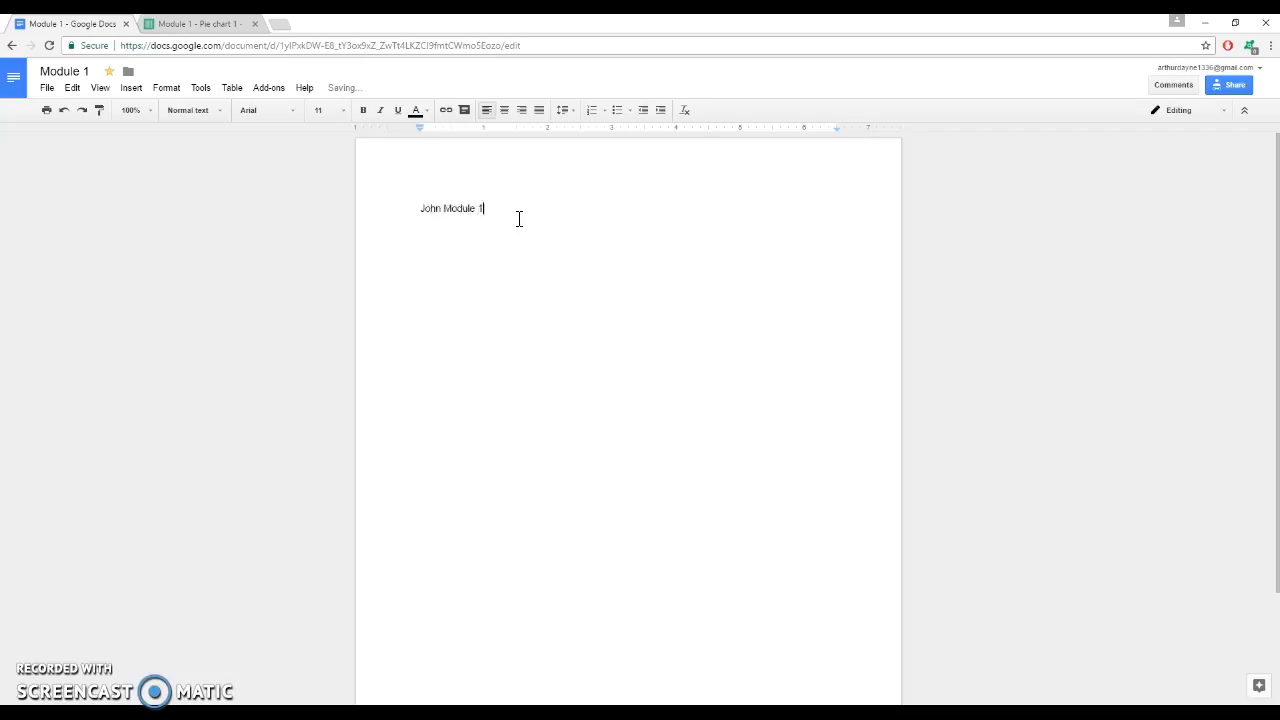
Select all of the document's text and clear the selection again.
click(72, 88)
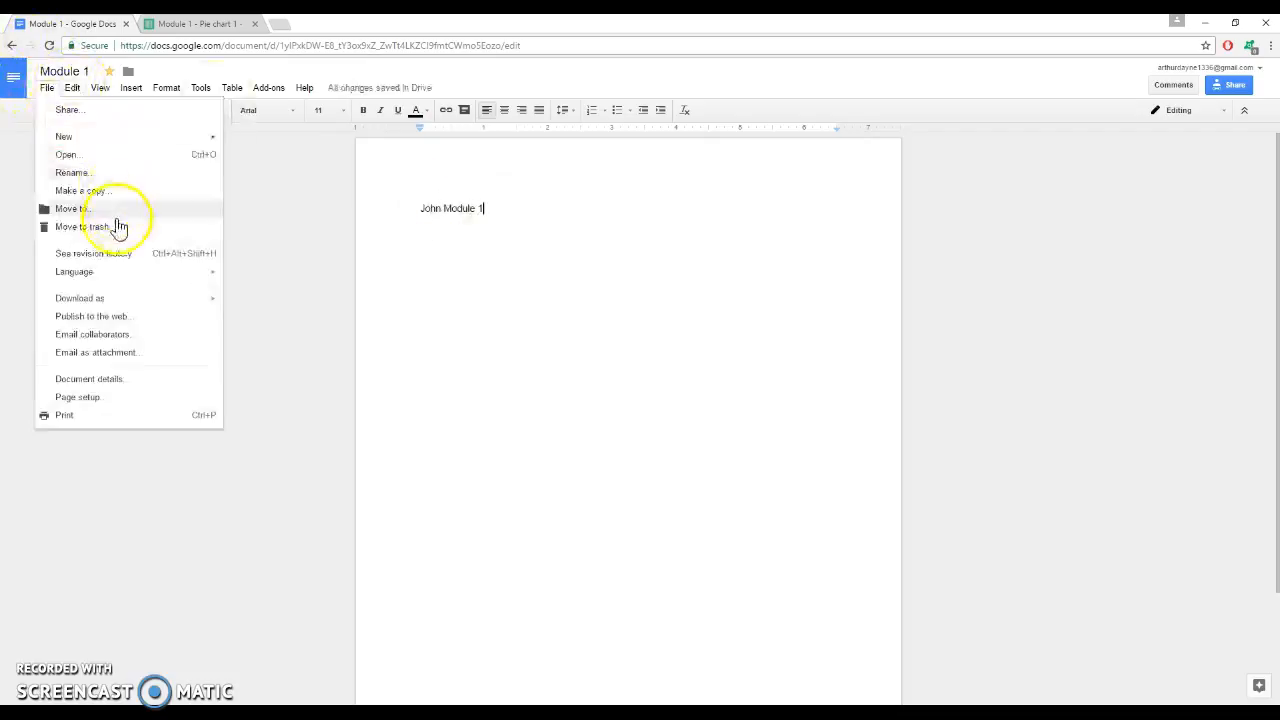
click(110, 260)
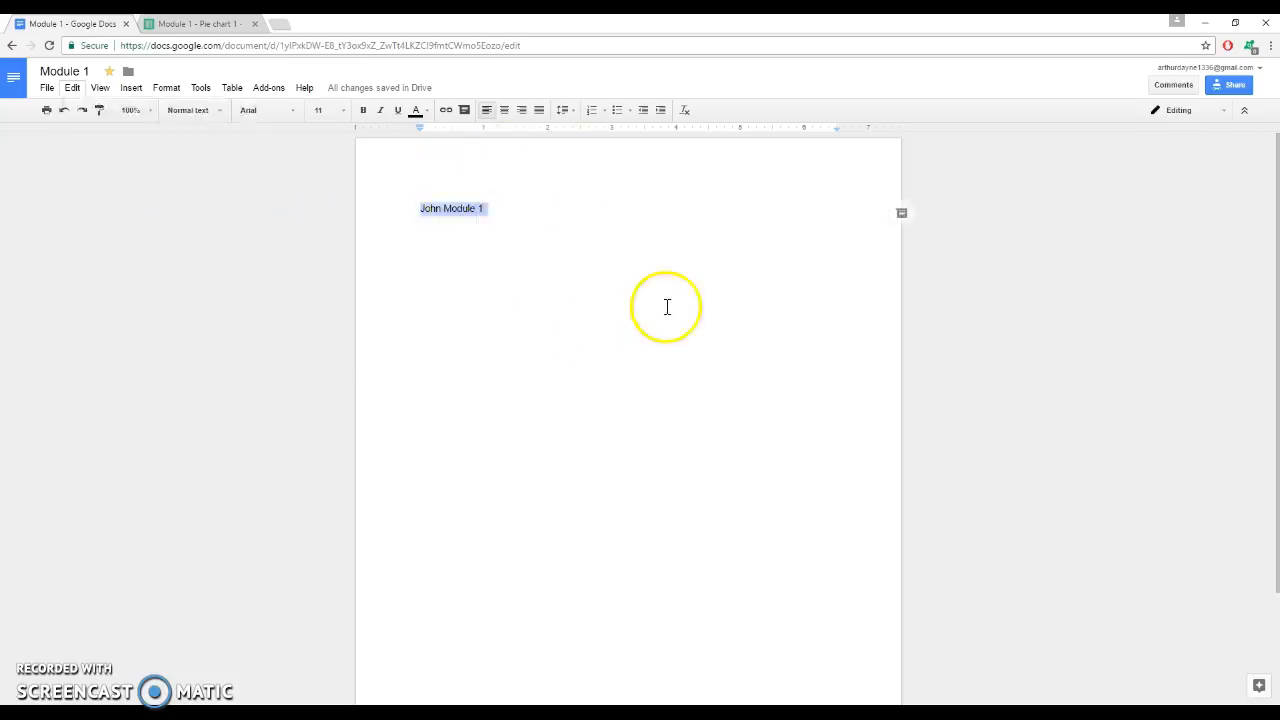
click(72, 88)
click(118, 283)
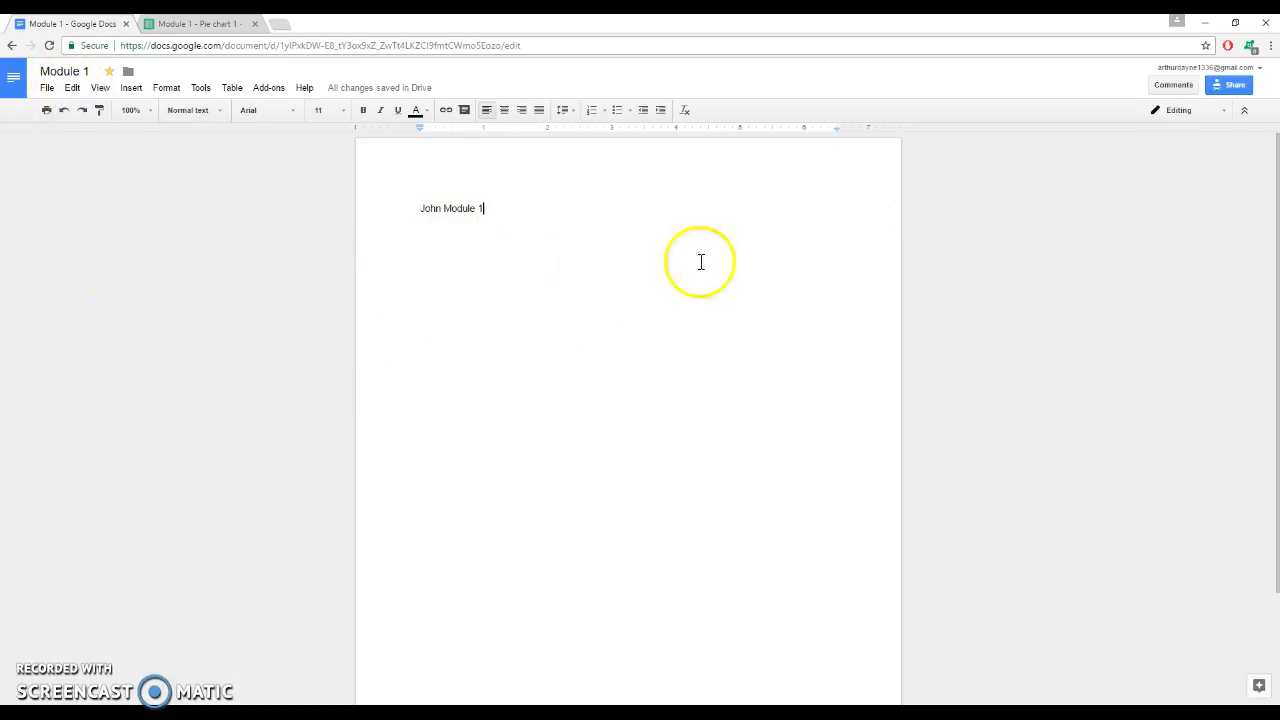
Delete the sample line from the document.
drag(514, 205, 386, 203)
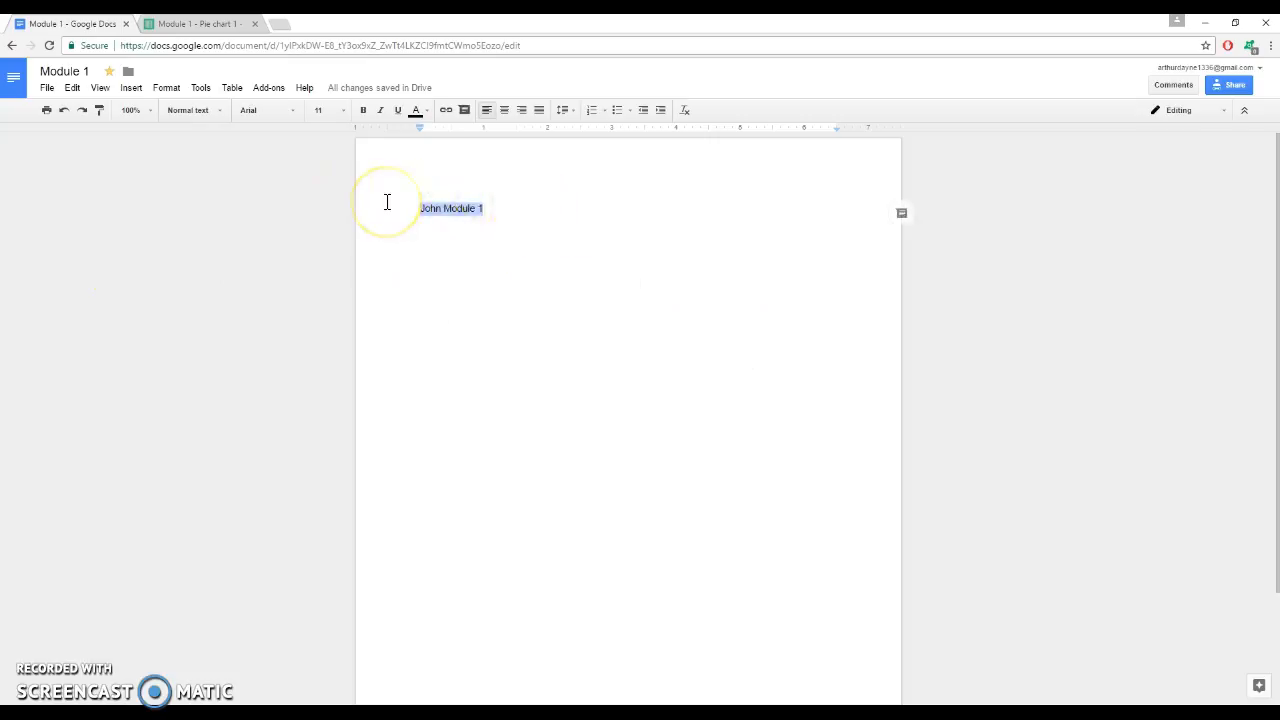
key(BackSpace)
Review the Find and replace options and leave them without entering anything.
click(72, 88)
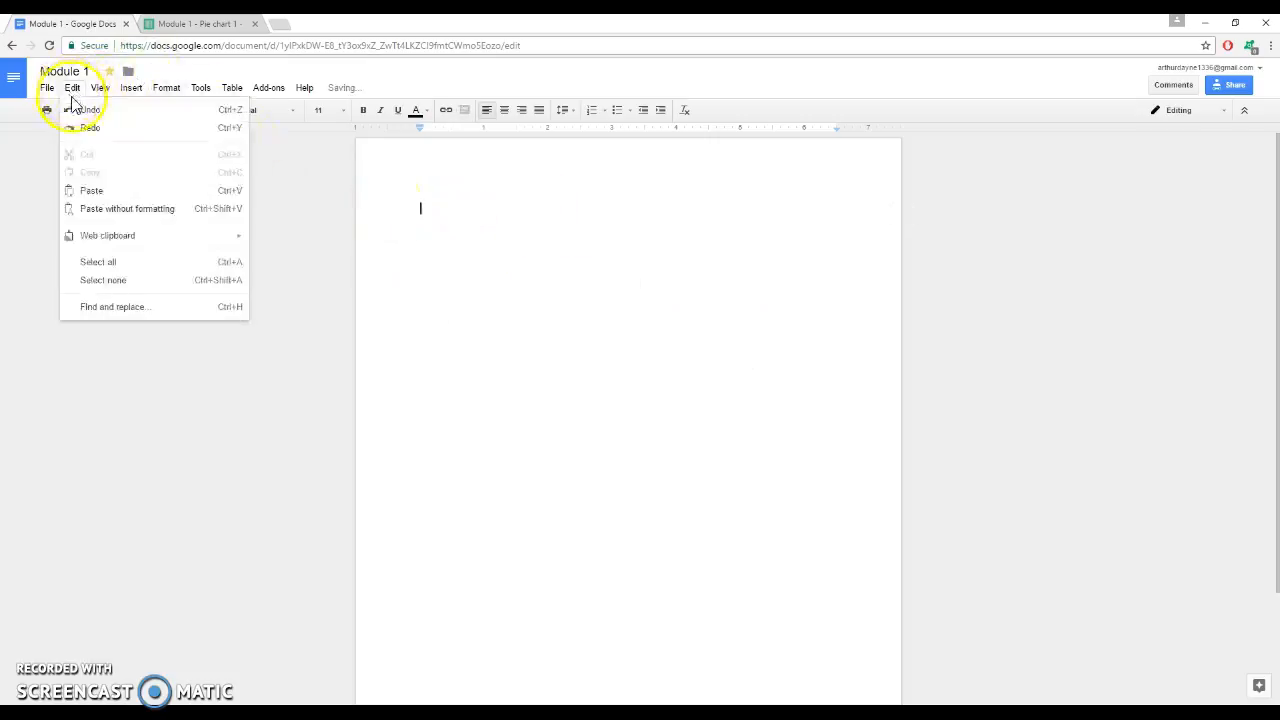
click(117, 307)
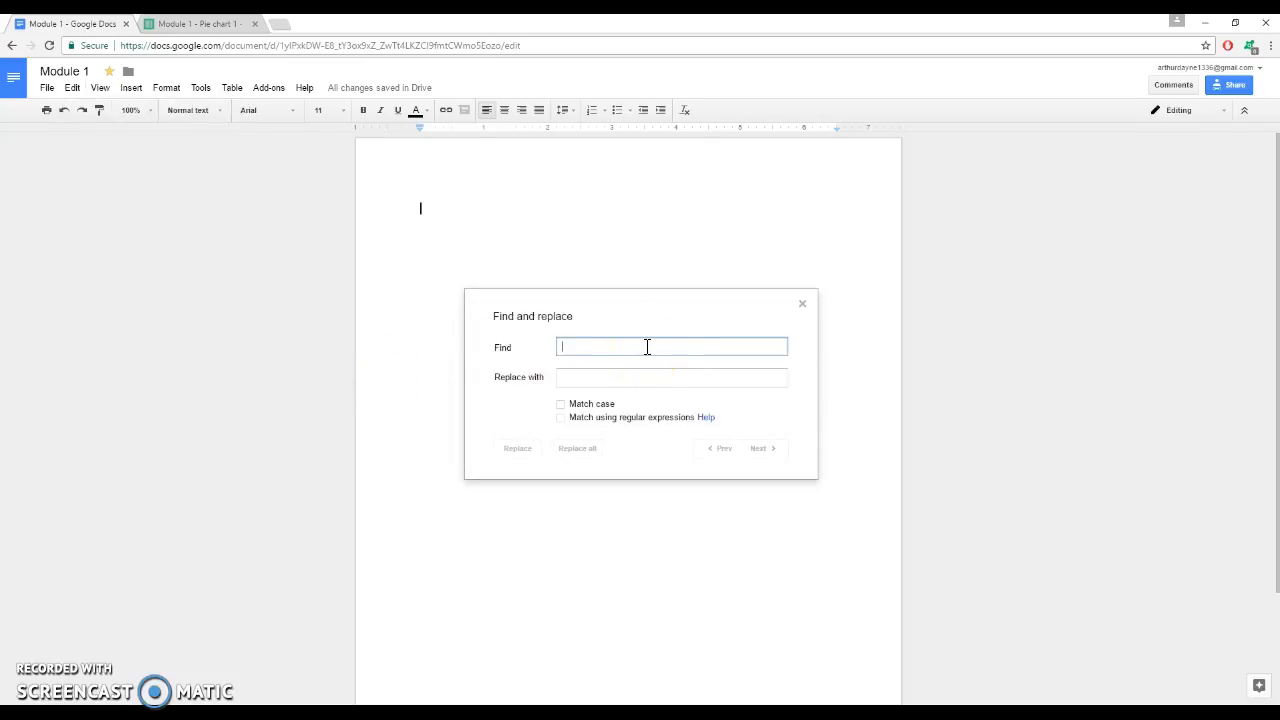
click(581, 377)
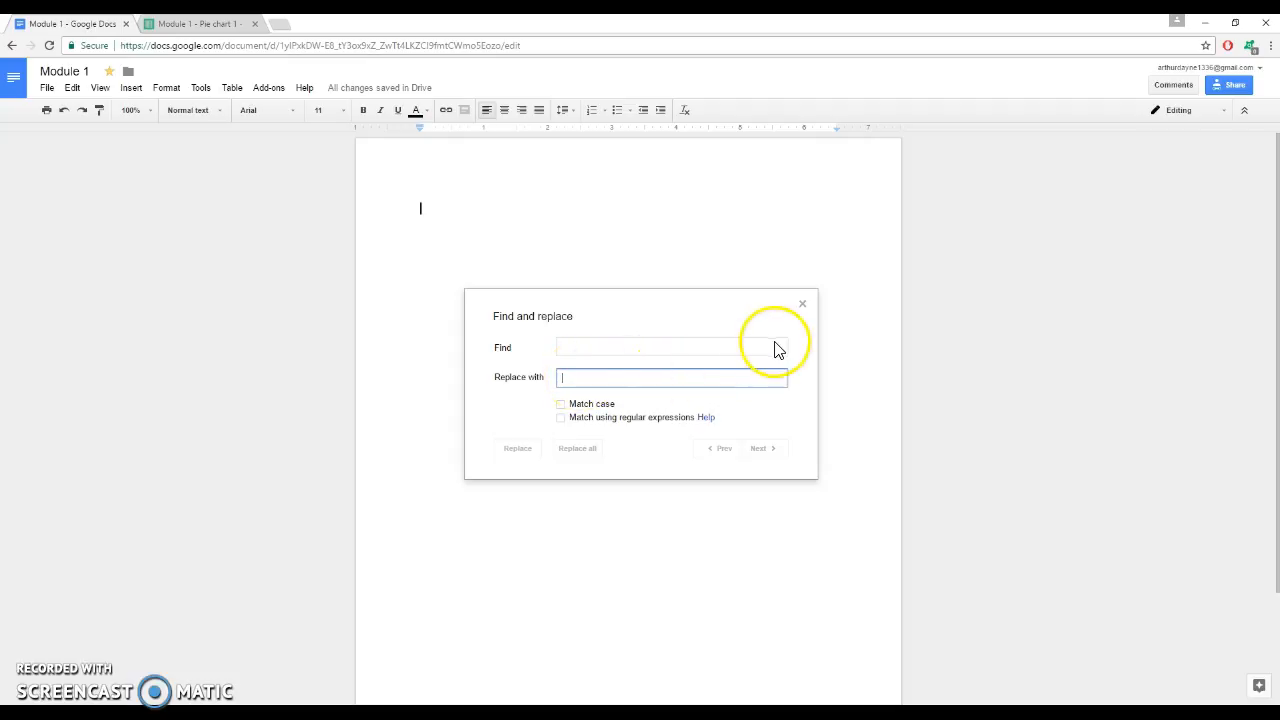
click(803, 304)
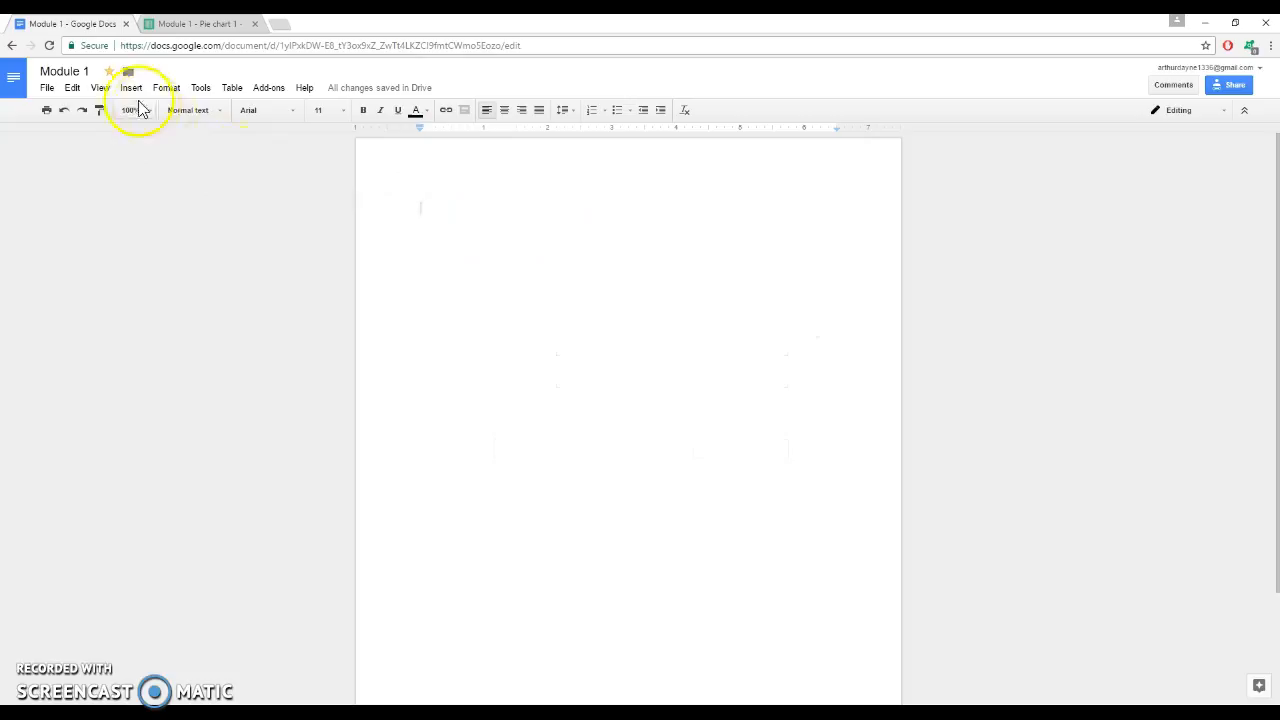
Review the image insertion sources: upload, snapshot, URL, Google Drive and your albums.
click(128, 90)
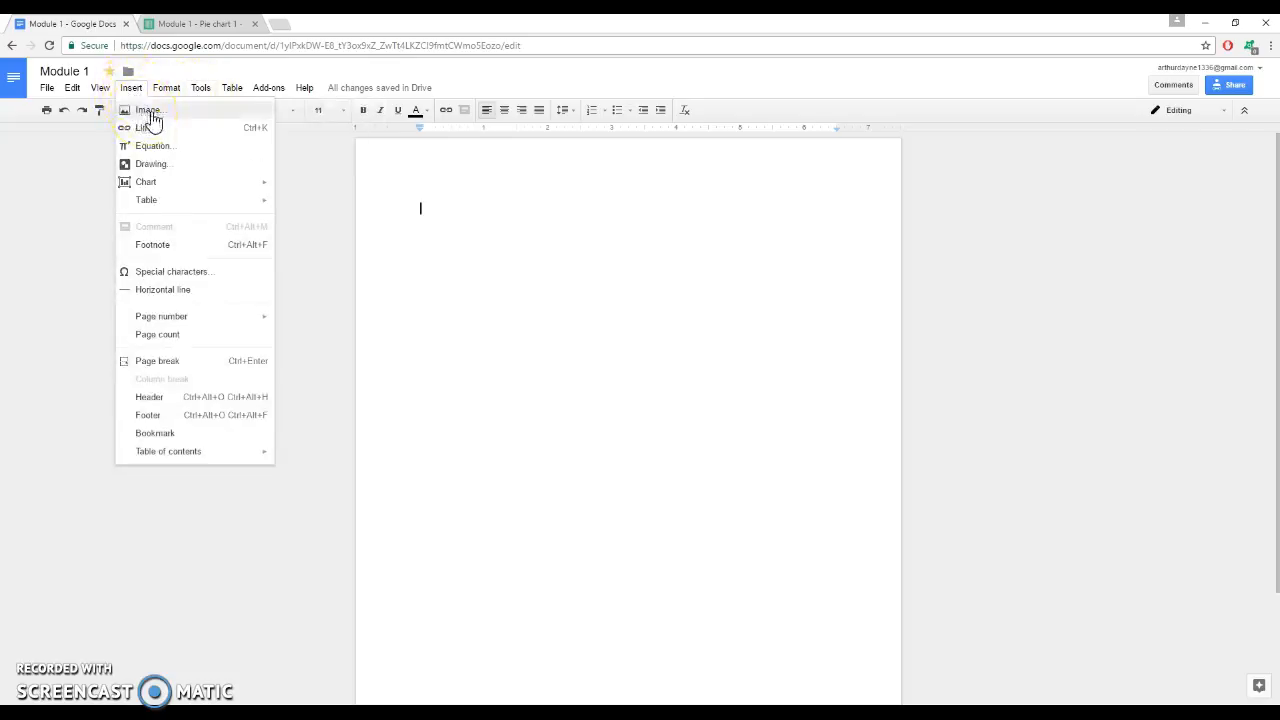
click(147, 110)
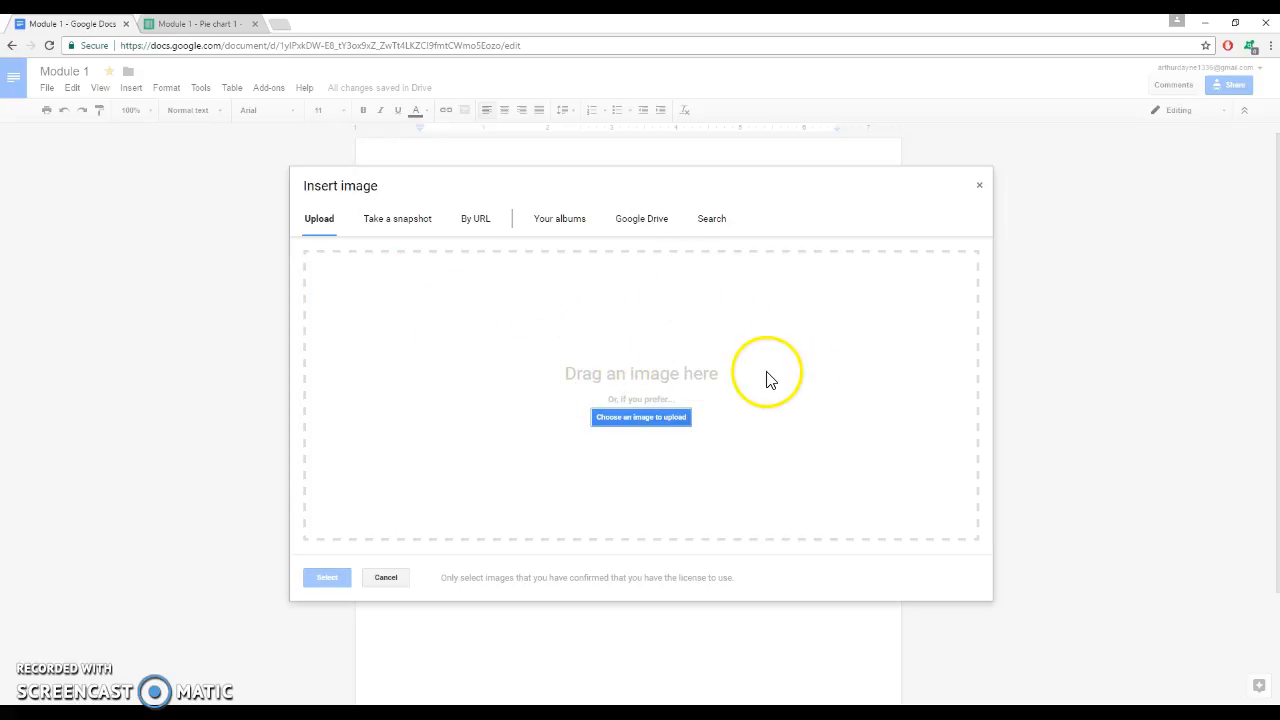
click(404, 221)
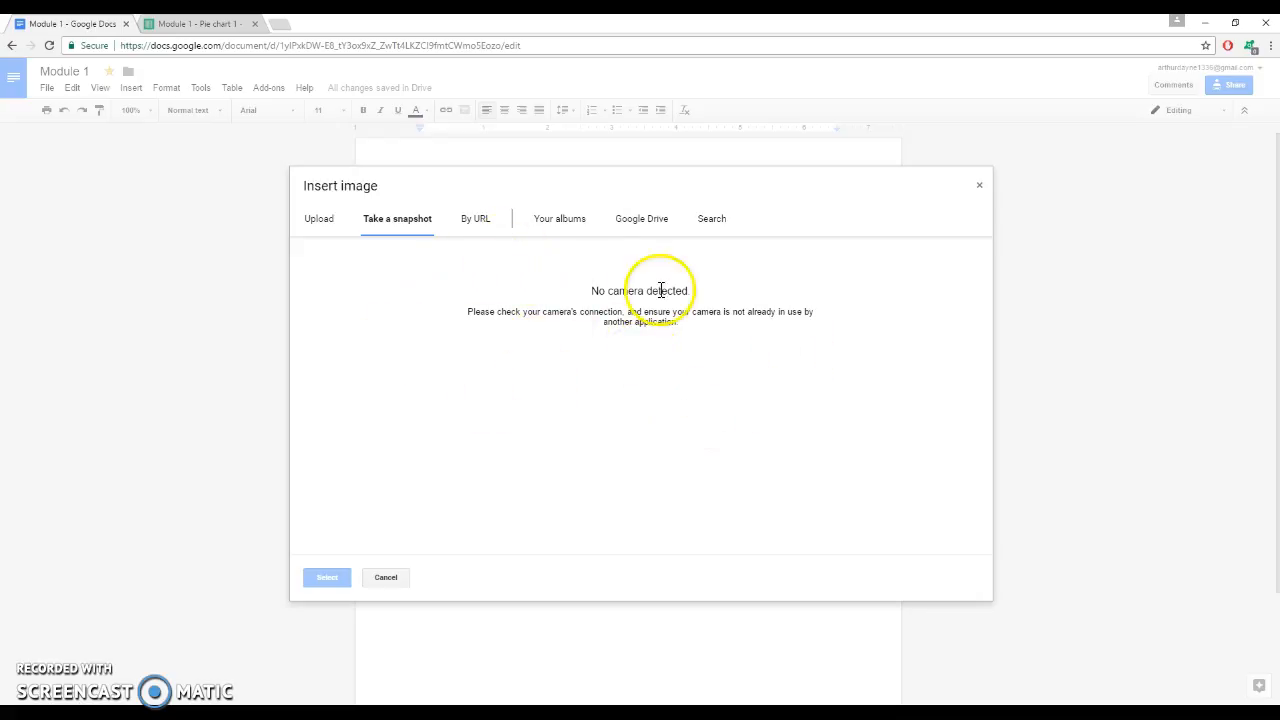
click(472, 226)
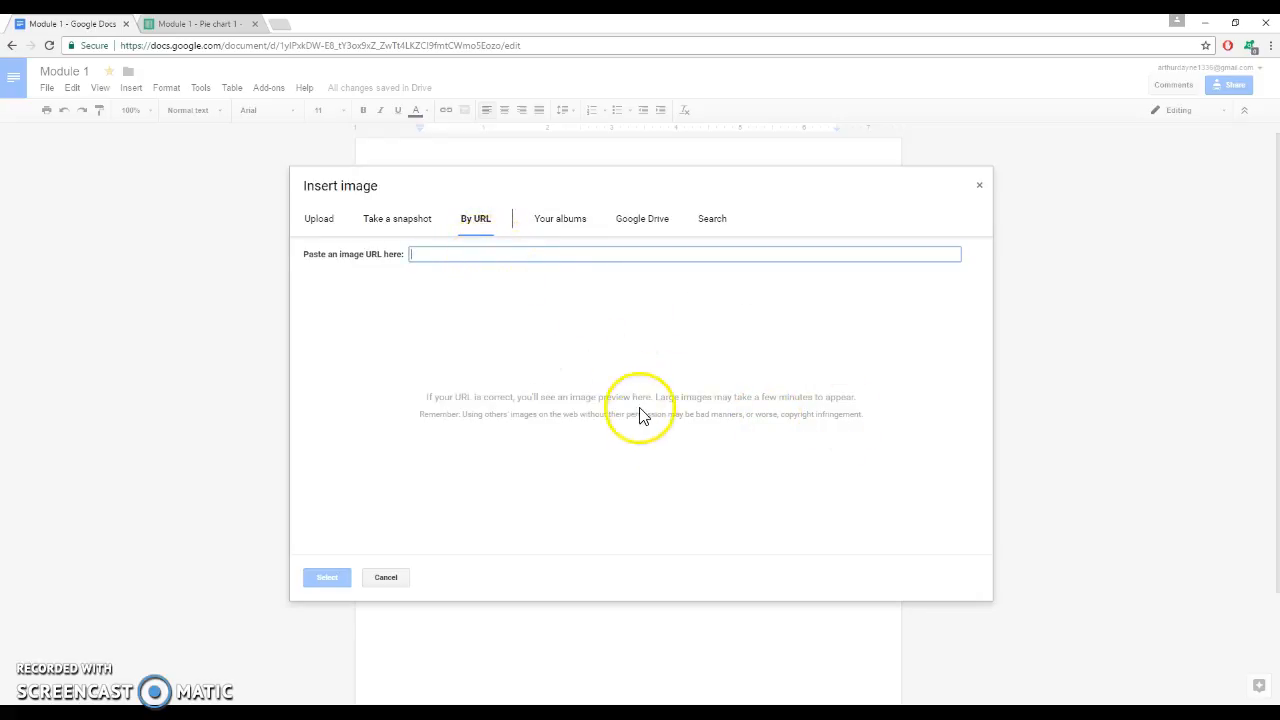
click(623, 230)
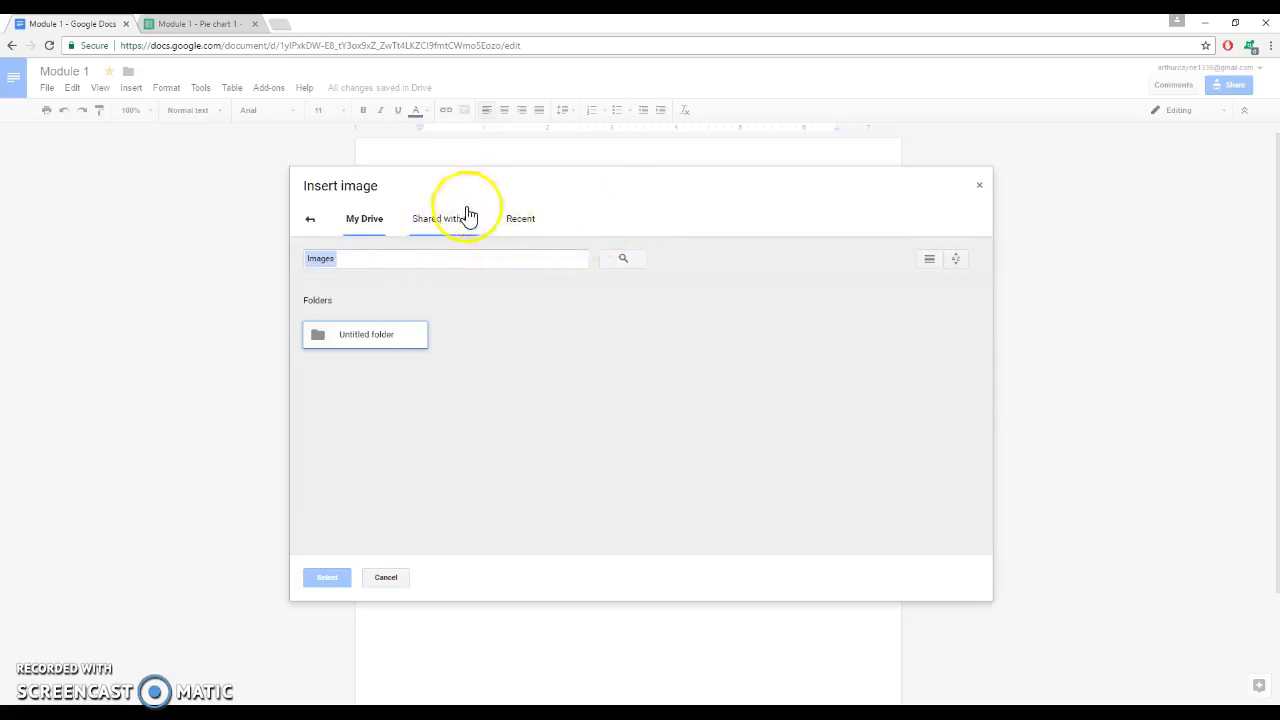
click(311, 220)
click(563, 220)
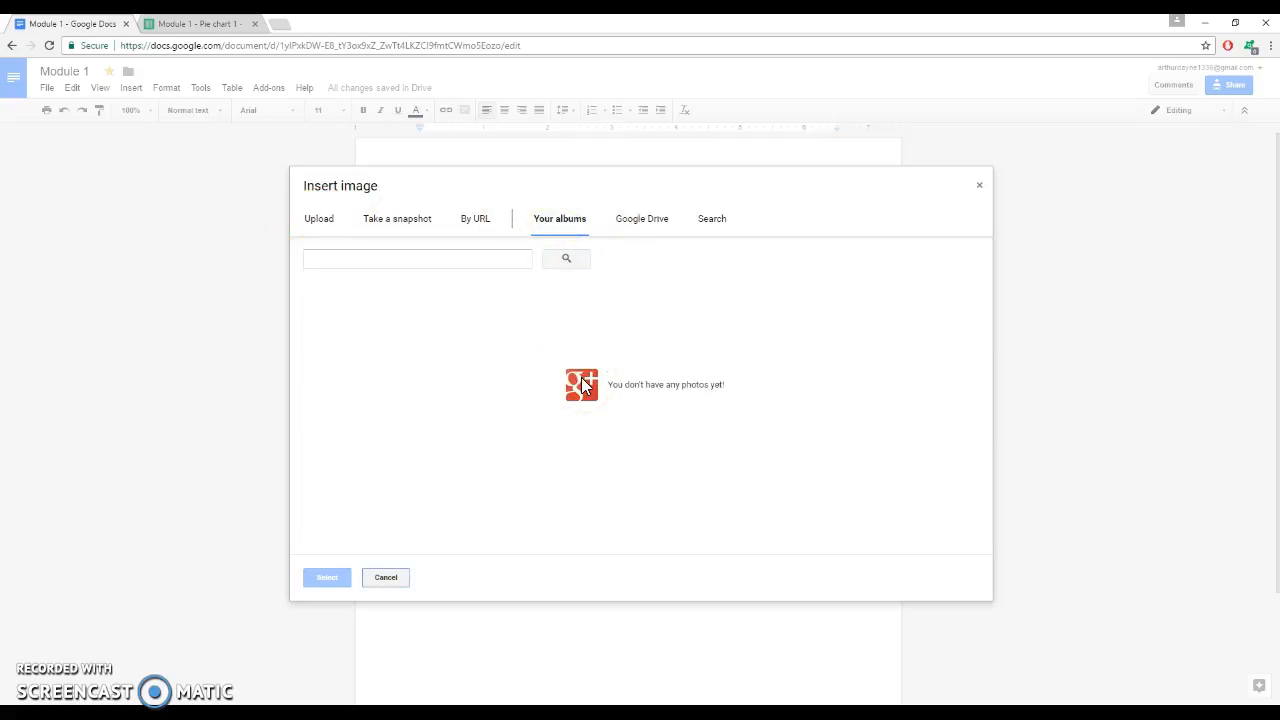
Search Google images for "Earth" and insert the first result into the document.
click(706, 228)
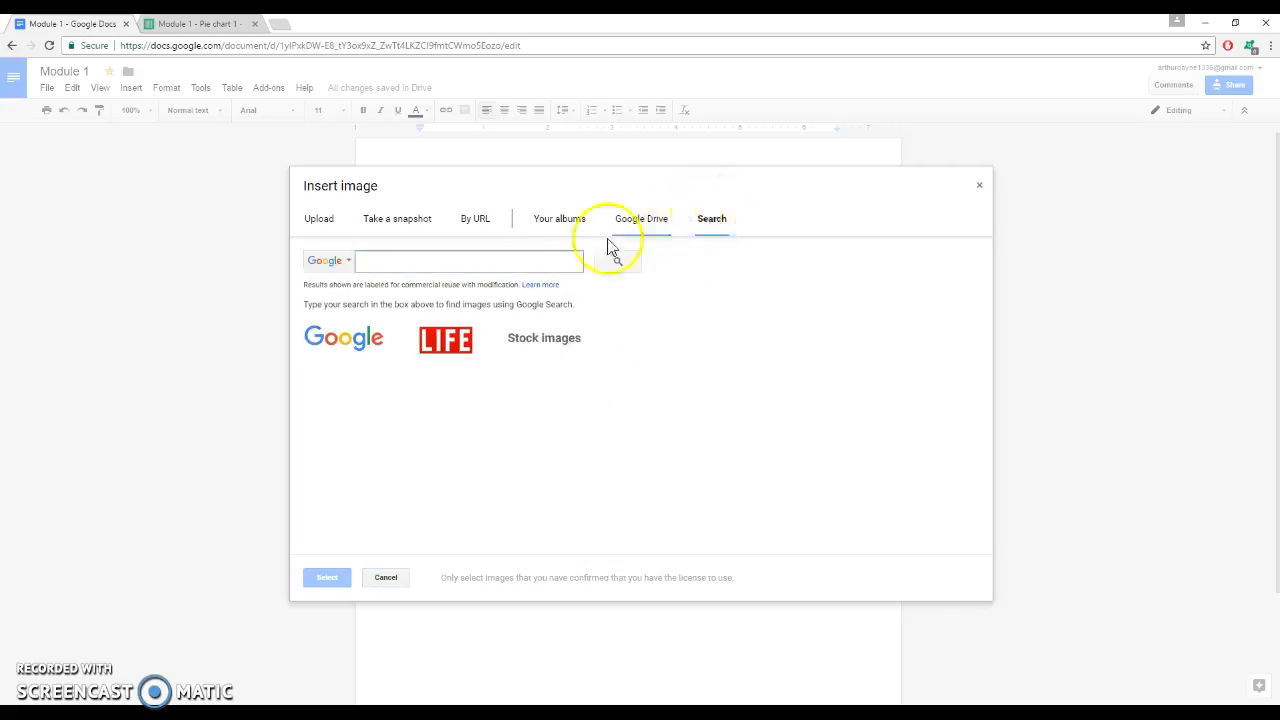
click(383, 259)
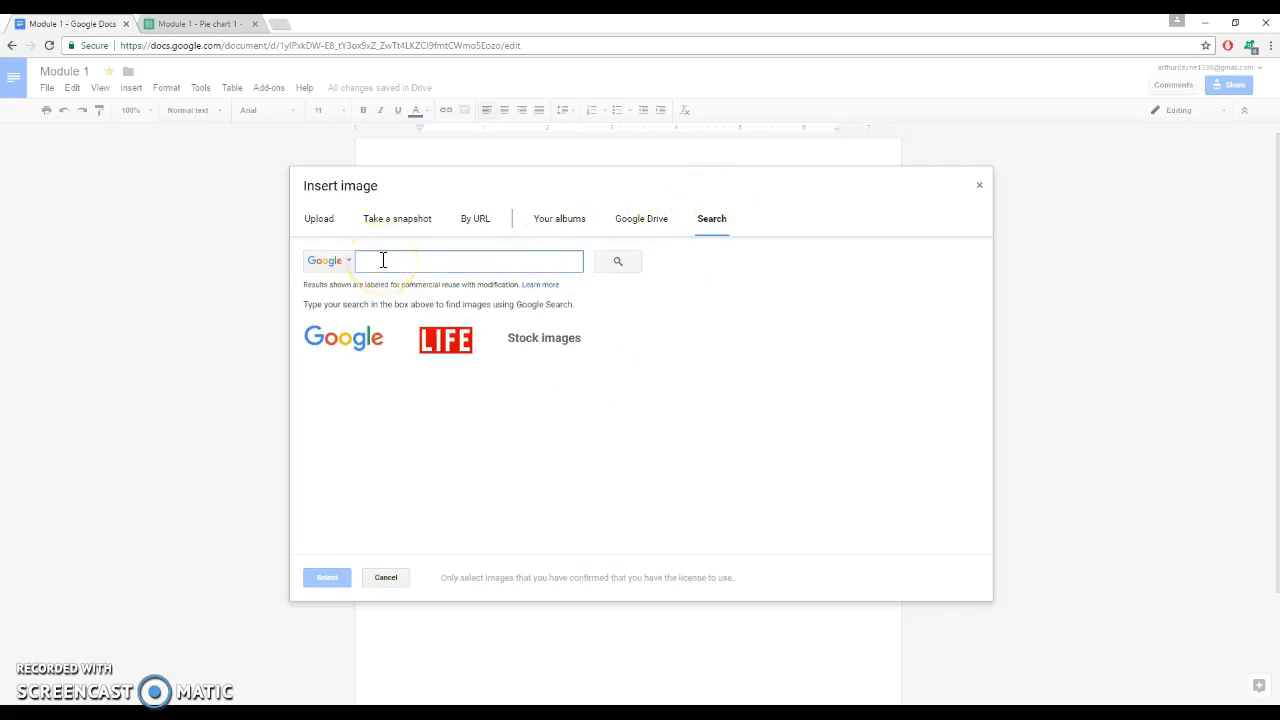
text(e)
key(BackSpace)
text(Earth)
click(610, 266)
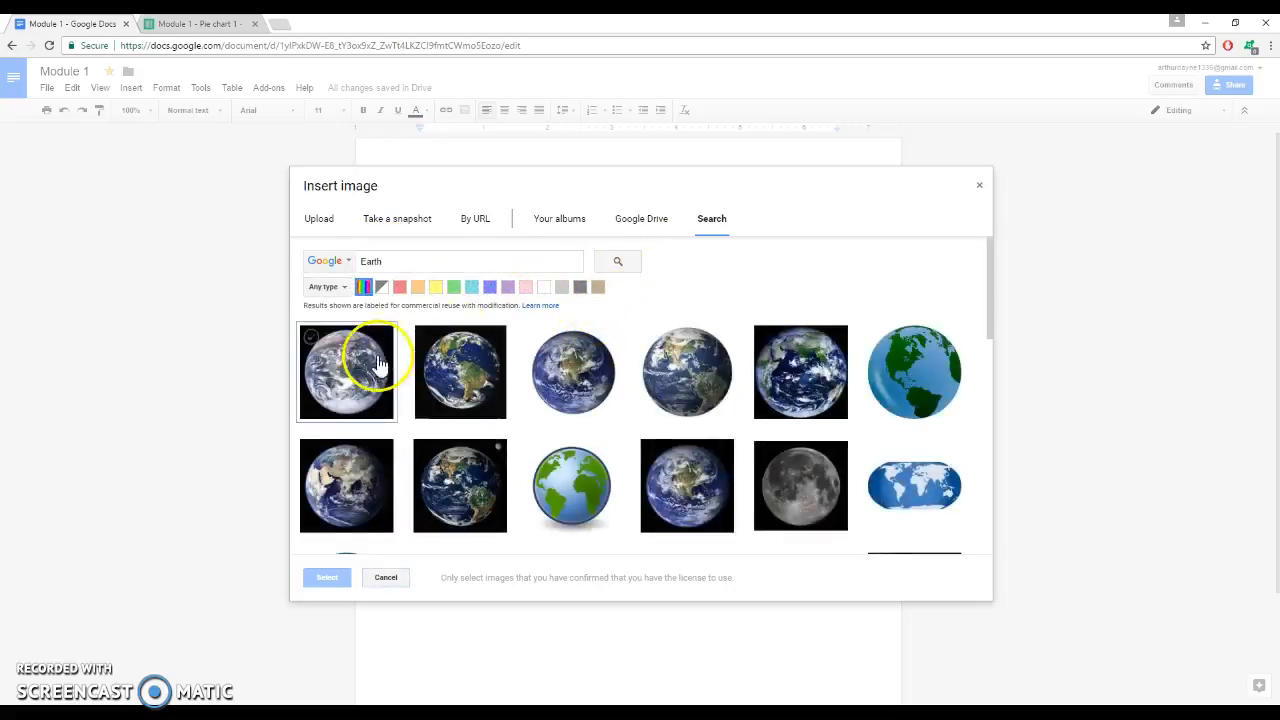
click(345, 360)
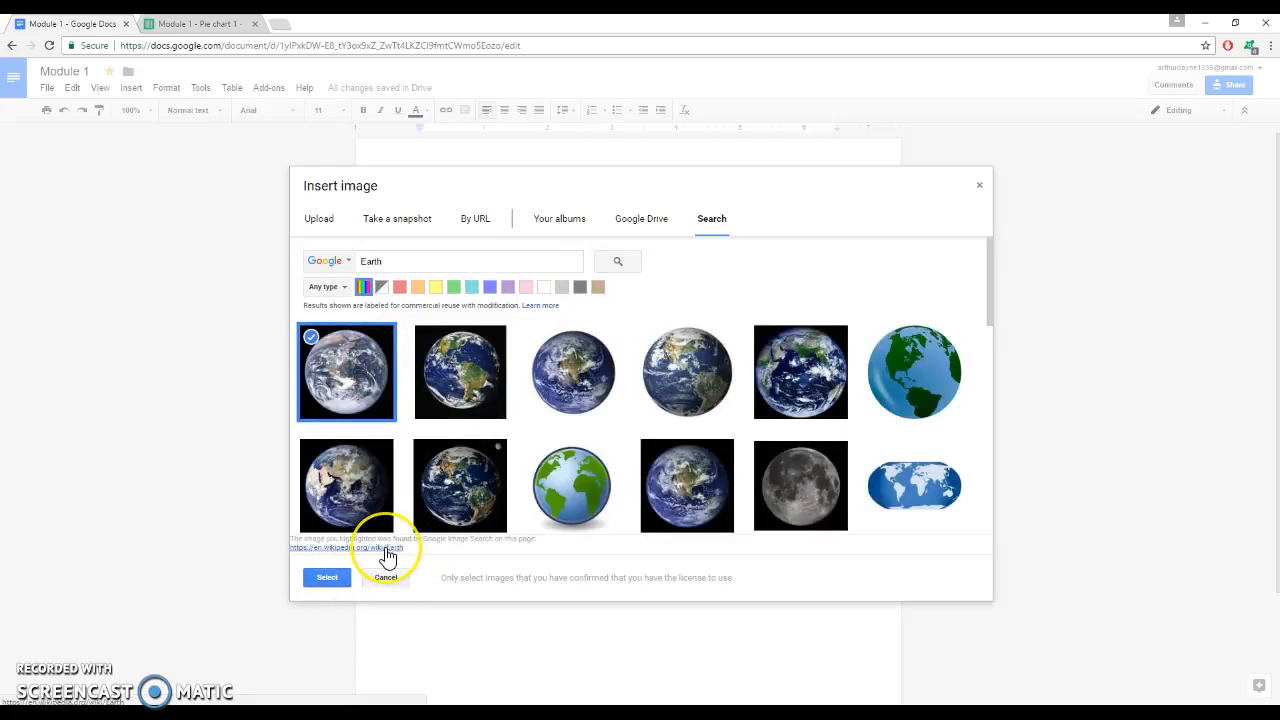
click(324, 580)
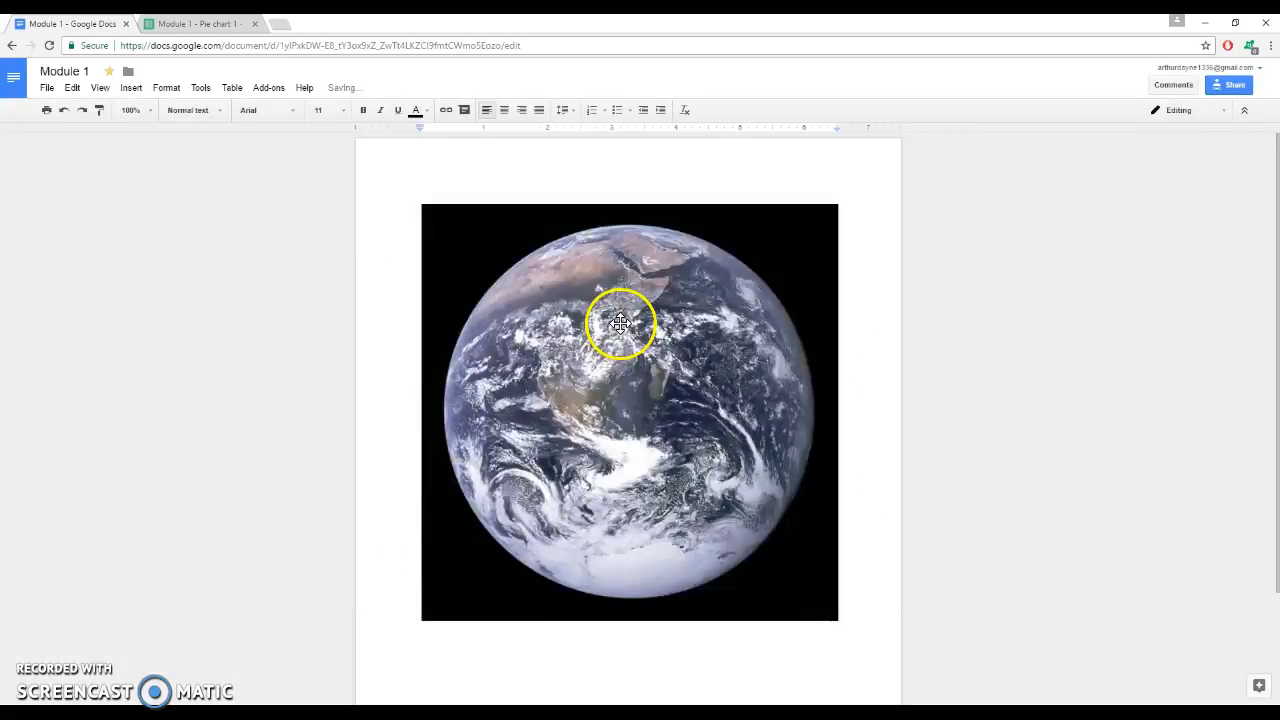
Delete the inserted Earth image from the document.
click(620, 323)
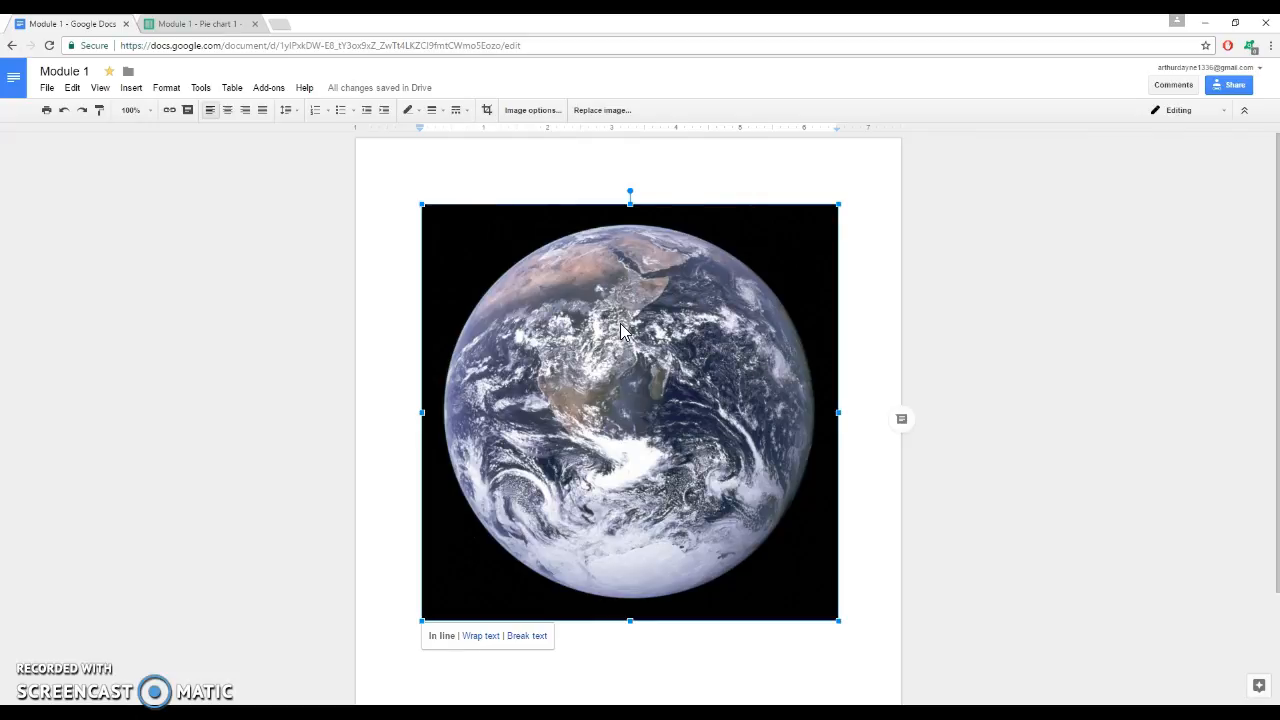
key(Delete)
click(614, 316)
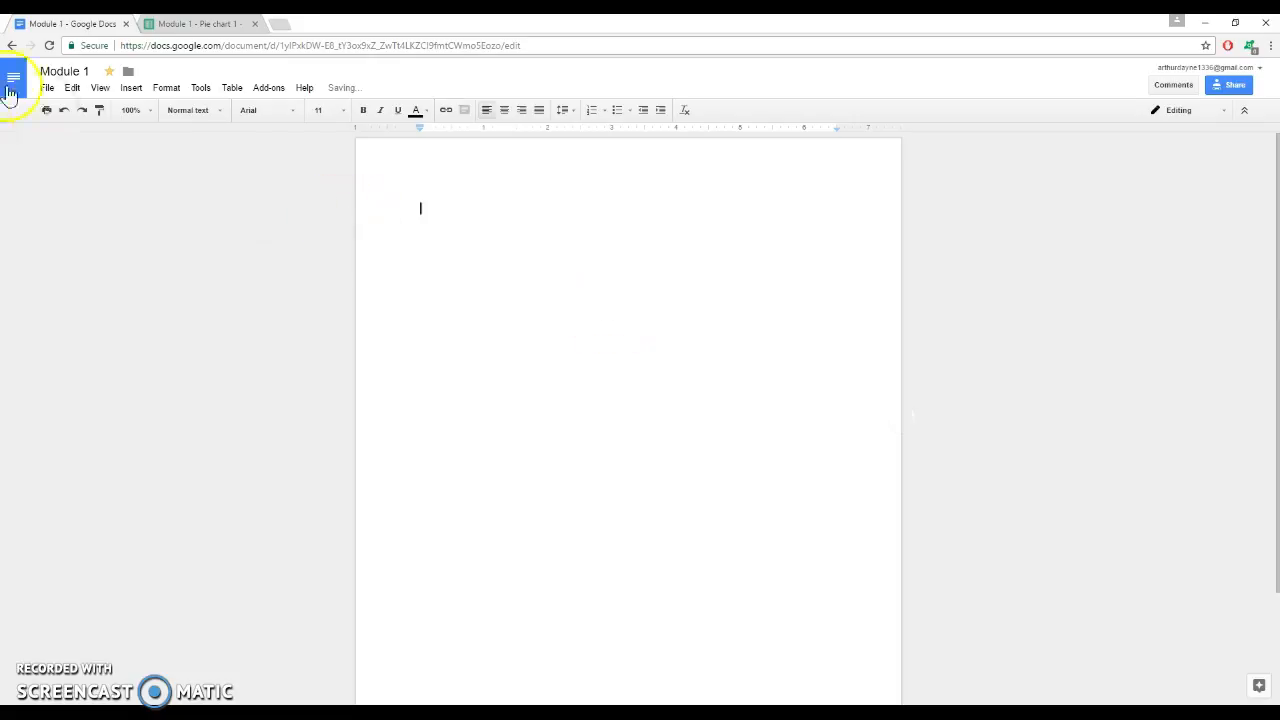
Insert a link with the text "Forum" pointing to the suggested Forum Wikipedia page, and remove it again.
click(131, 89)
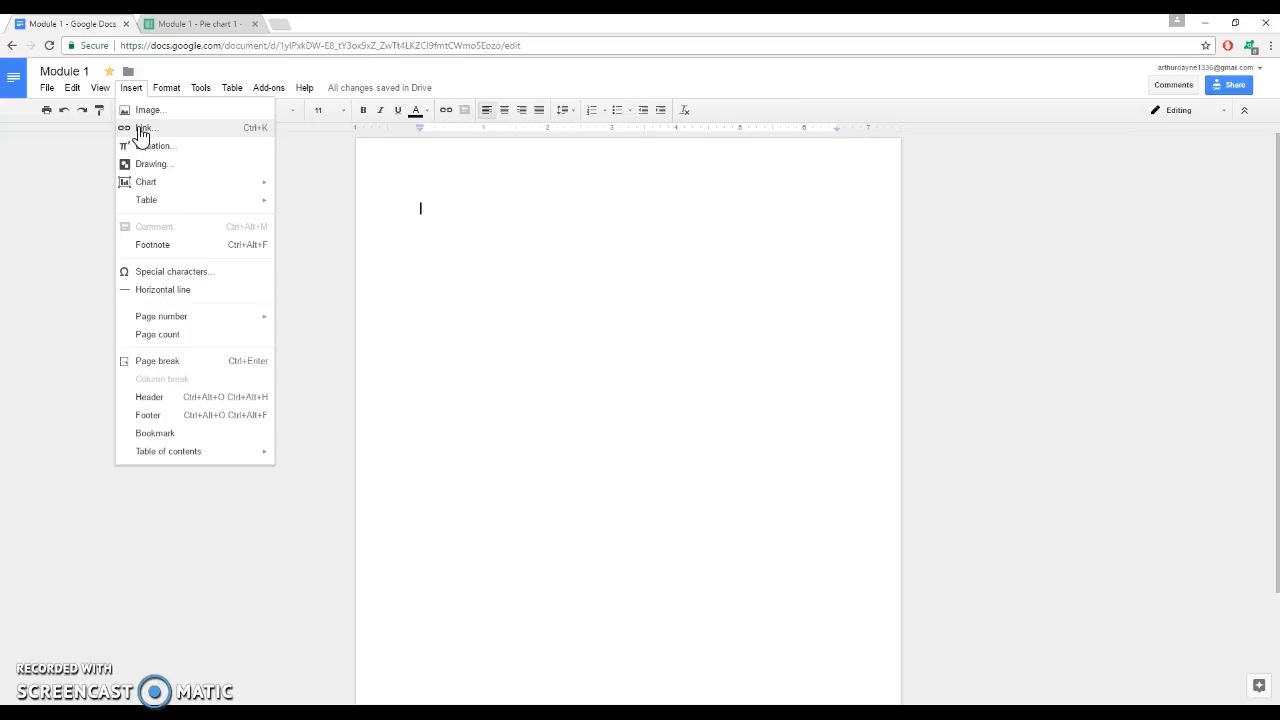
click(141, 133)
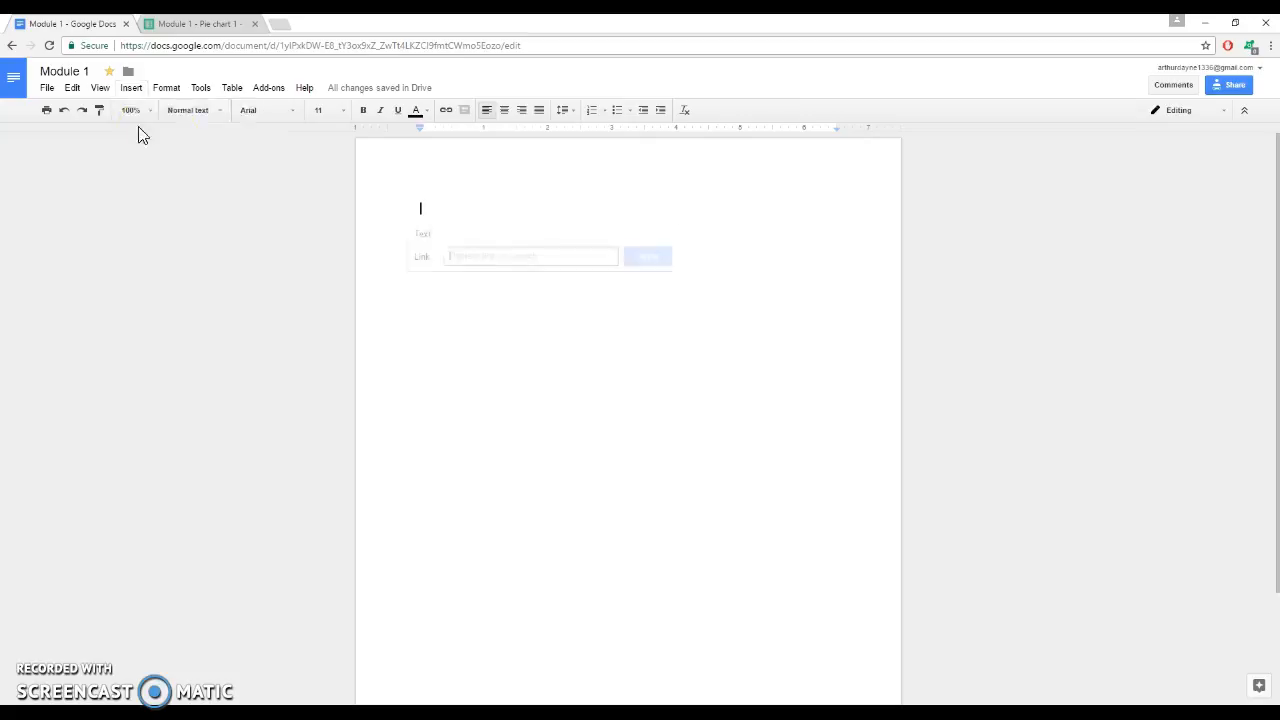
click(480, 232)
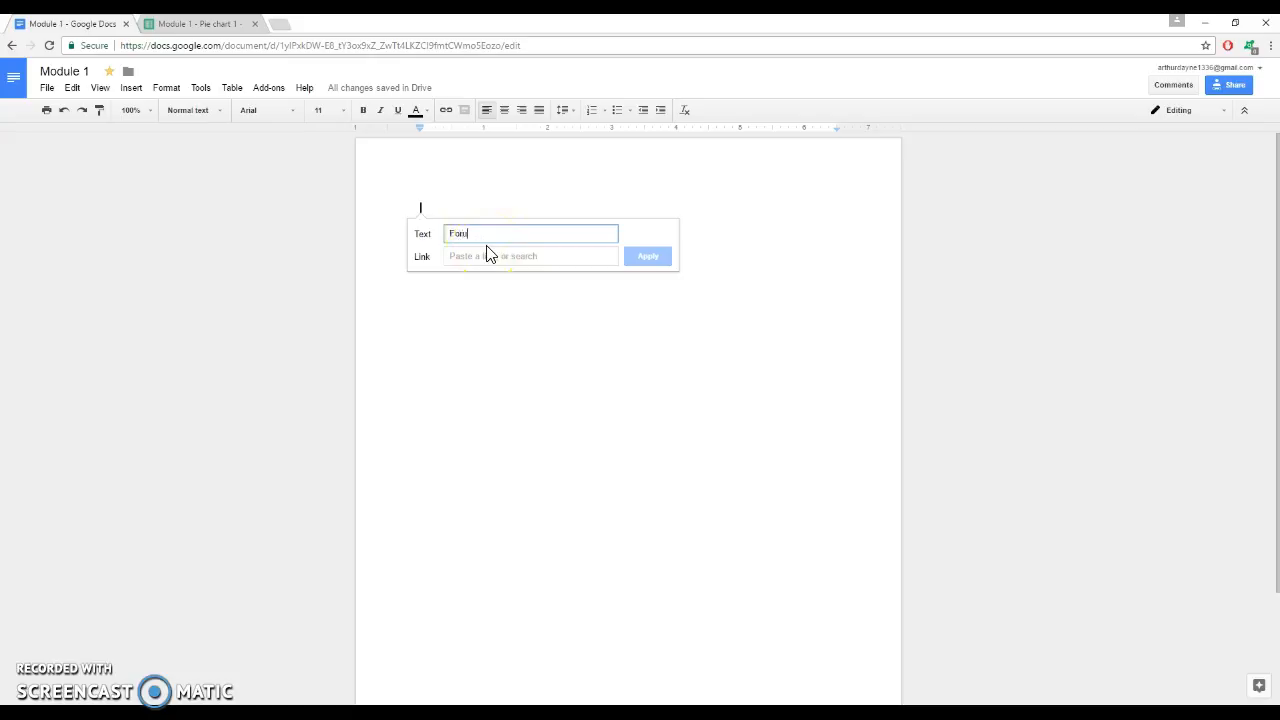
text(Forum)
click(488, 255)
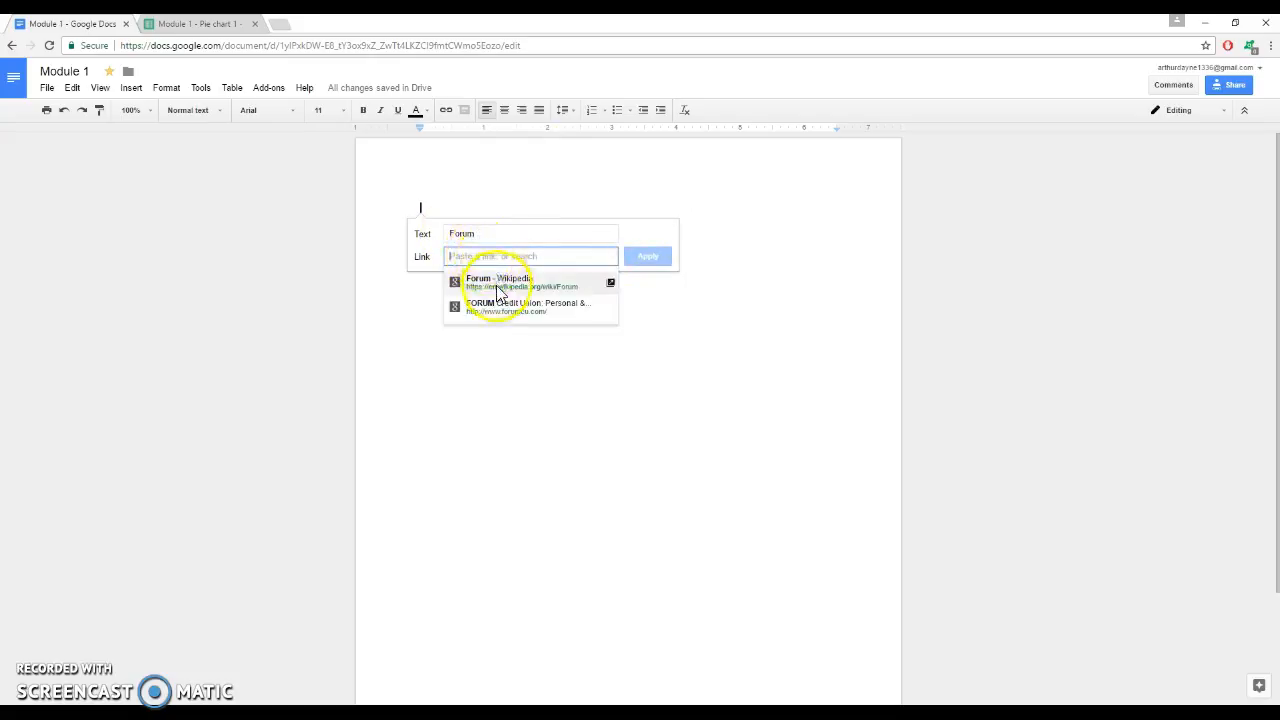
click(500, 283)
click(648, 257)
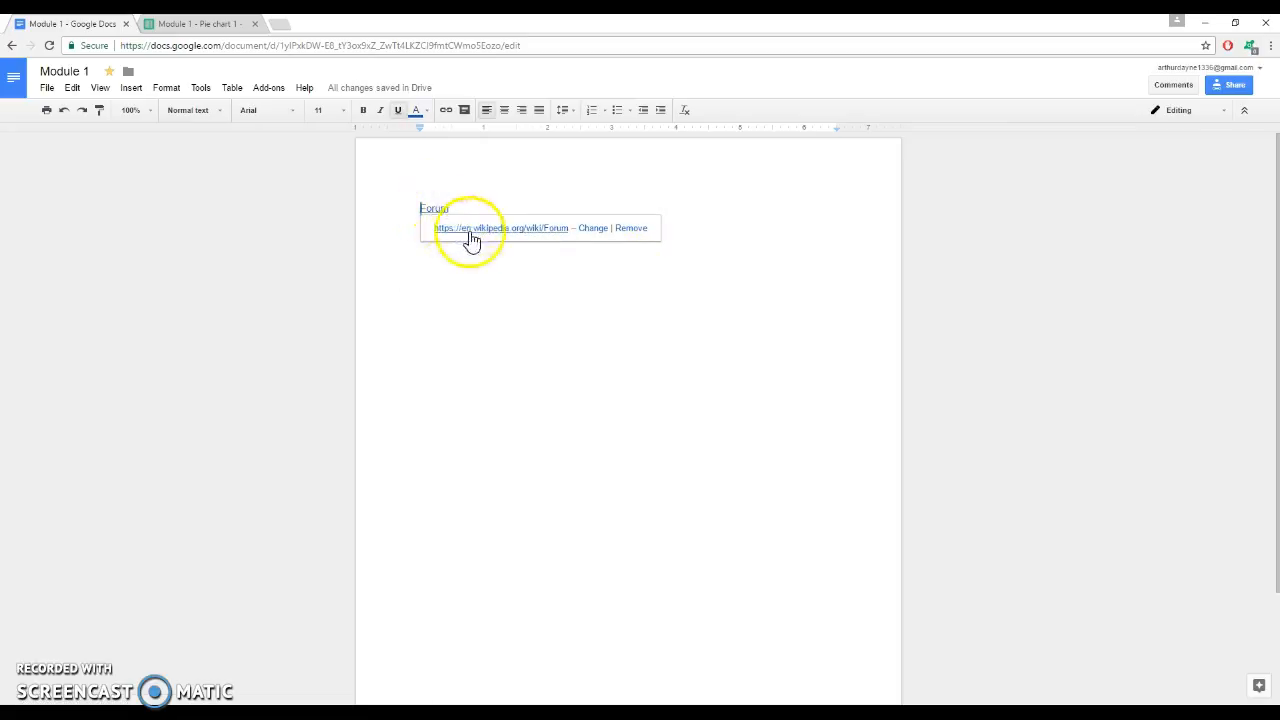
click(631, 230)
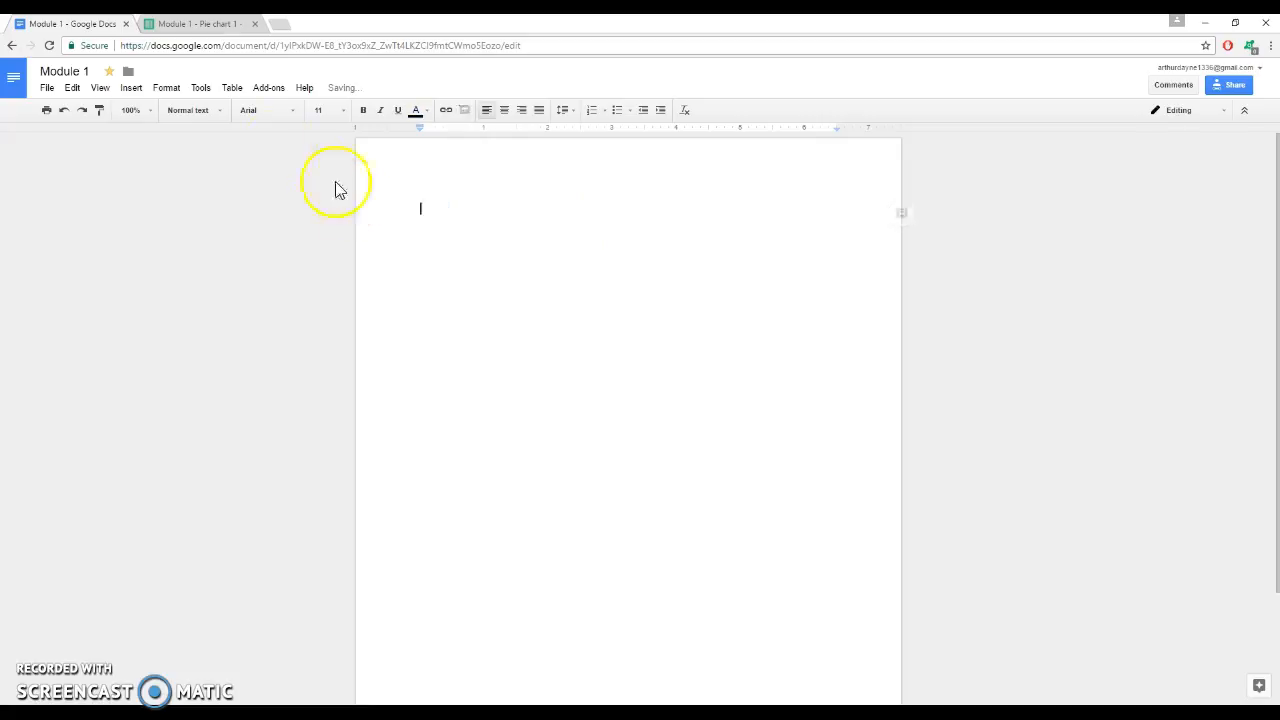
Start a new equation and look through the available math symbol groups.
click(134, 89)
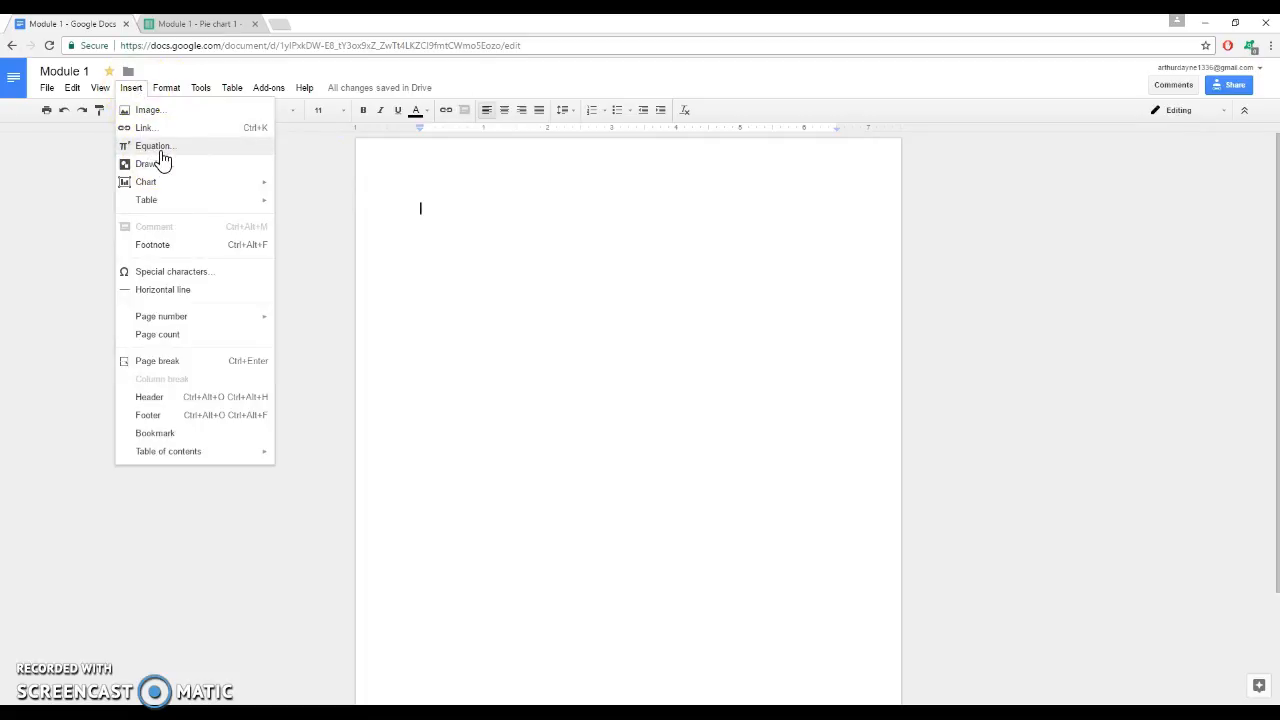
click(158, 147)
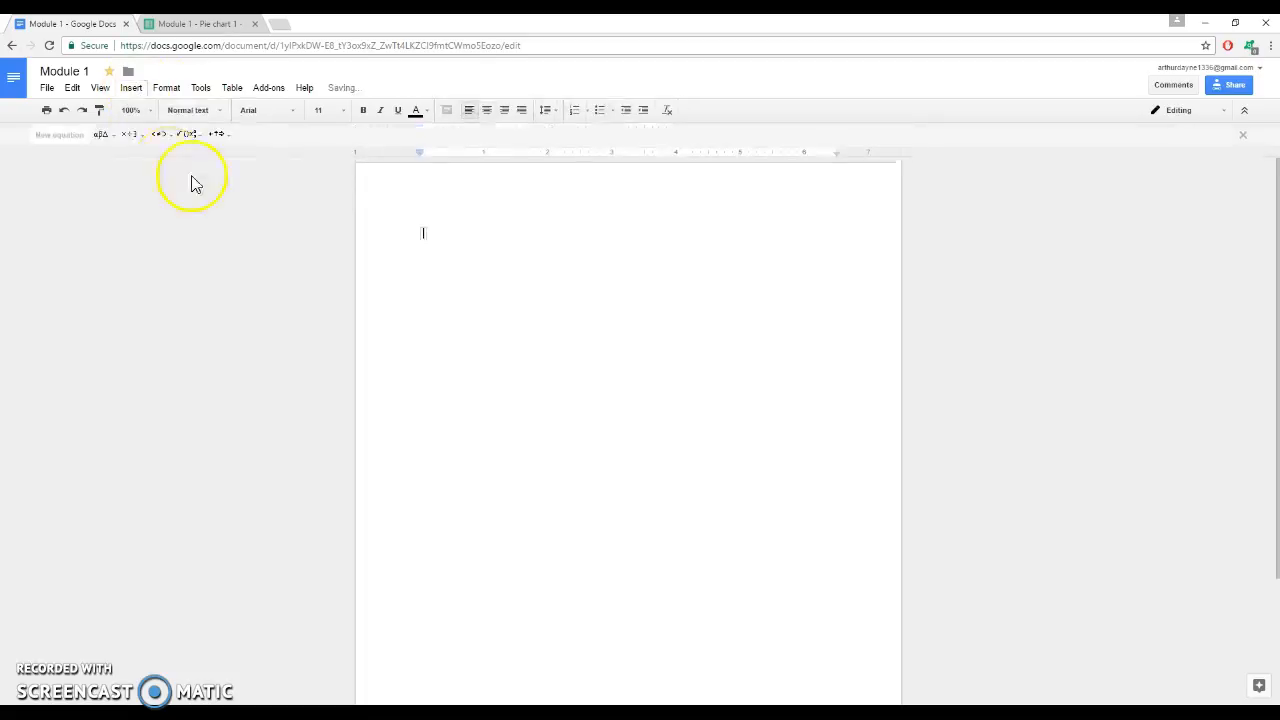
click(107, 137)
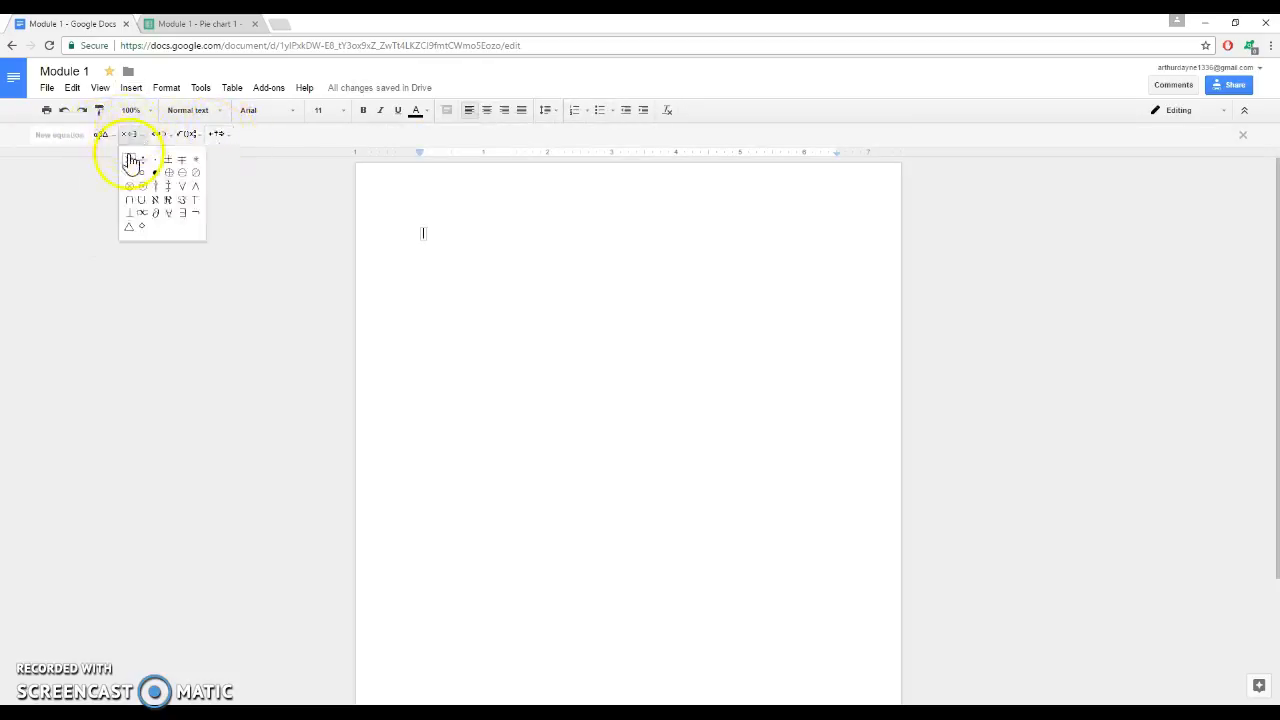
mouse_move(161, 140)
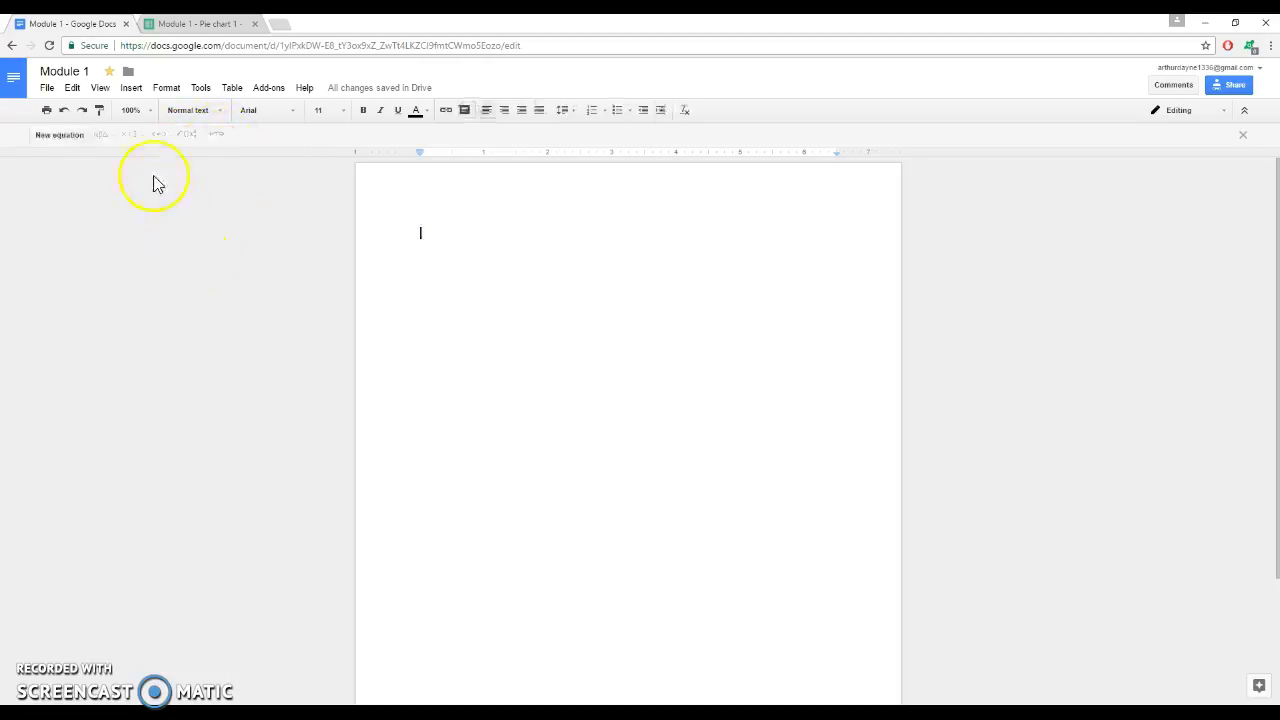
Start a new drawing and draw a large right triangle in the middle of the canvas.
click(132, 91)
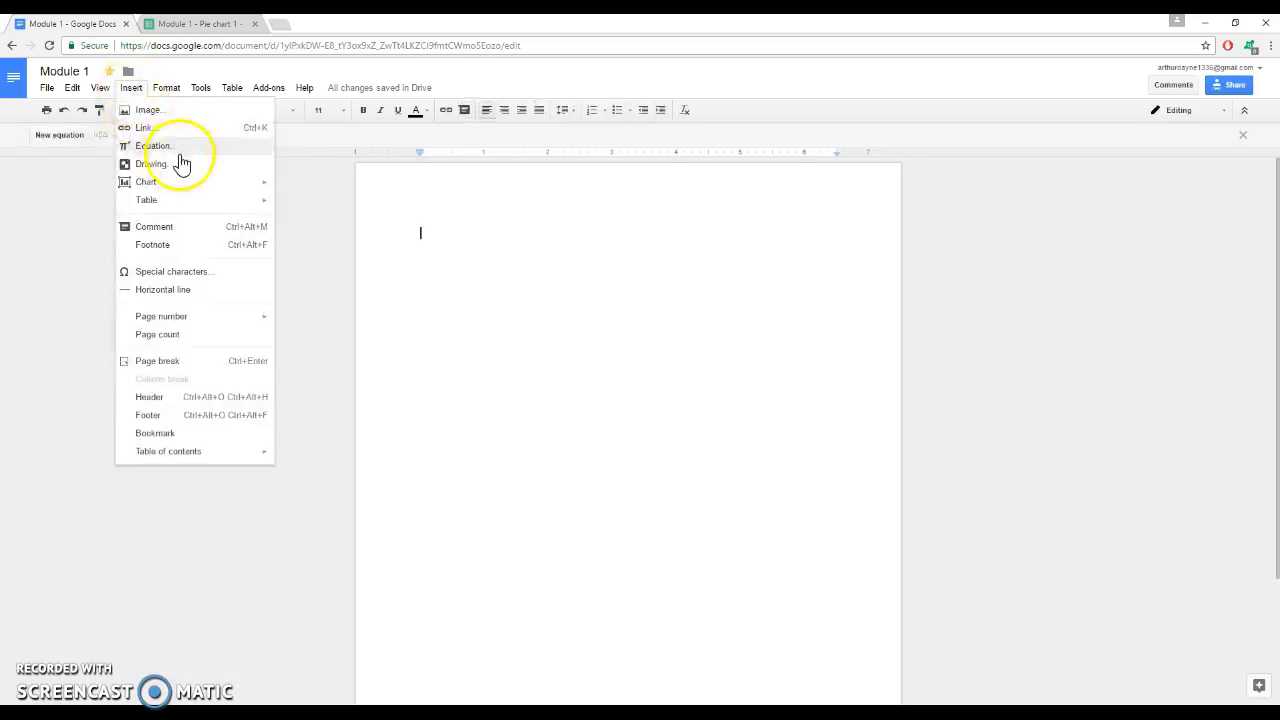
click(152, 164)
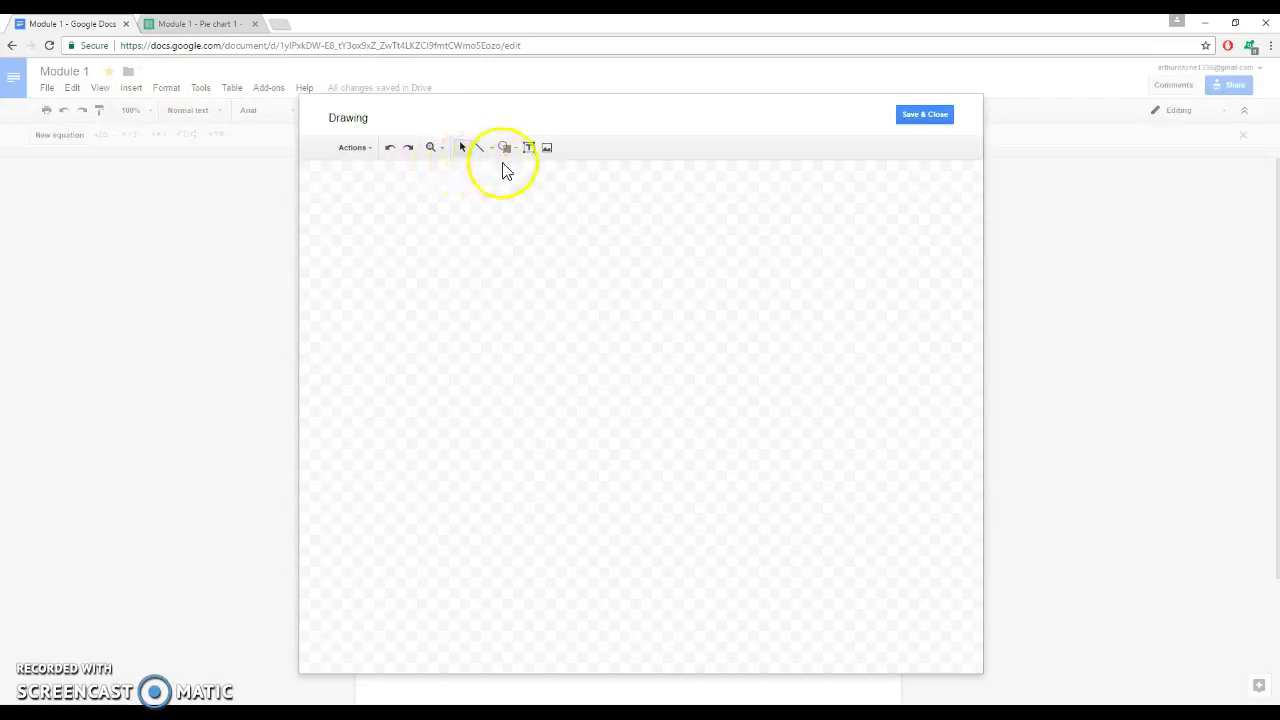
click(505, 147)
mouse_move(535, 195)
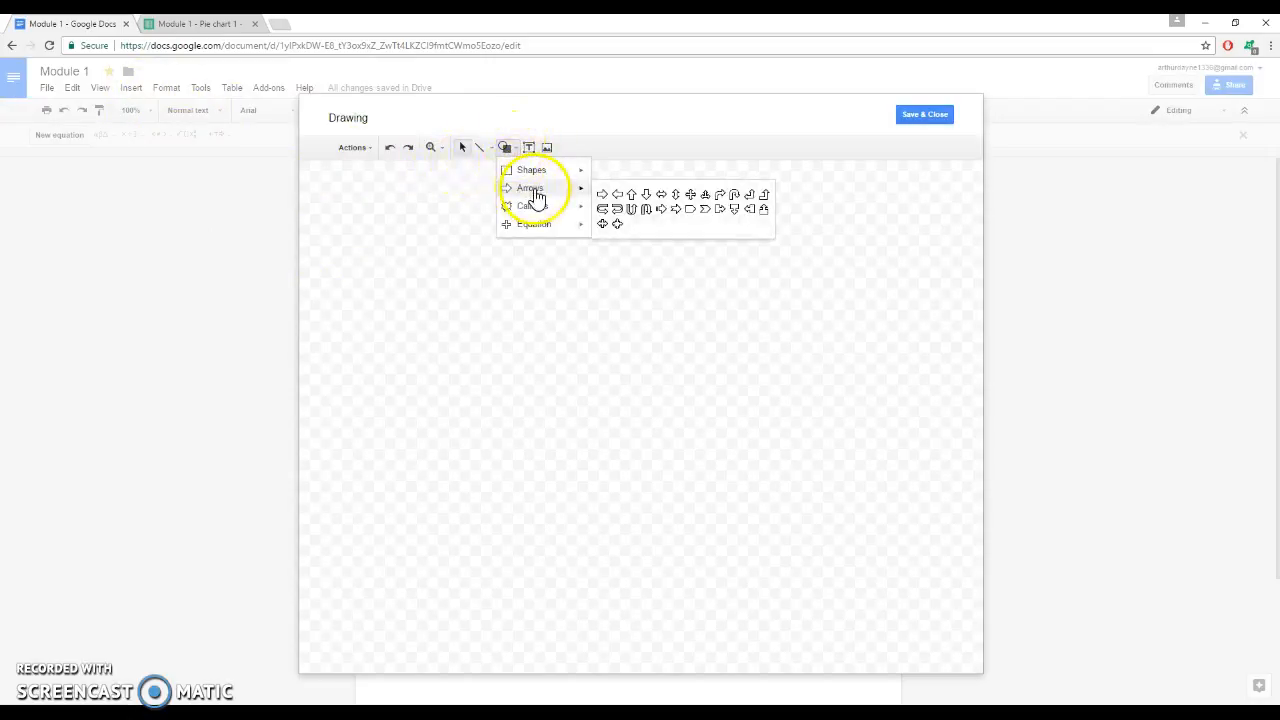
mouse_move(565, 173)
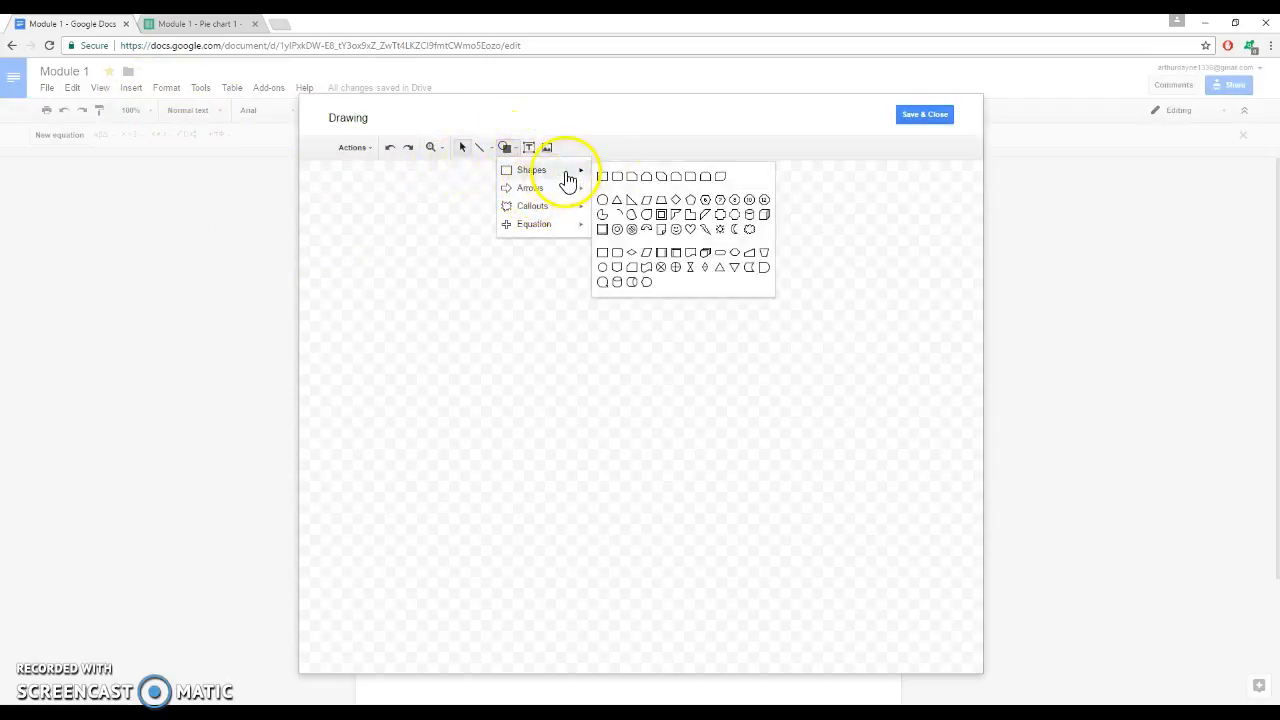
click(638, 207)
drag(526, 243, 823, 533)
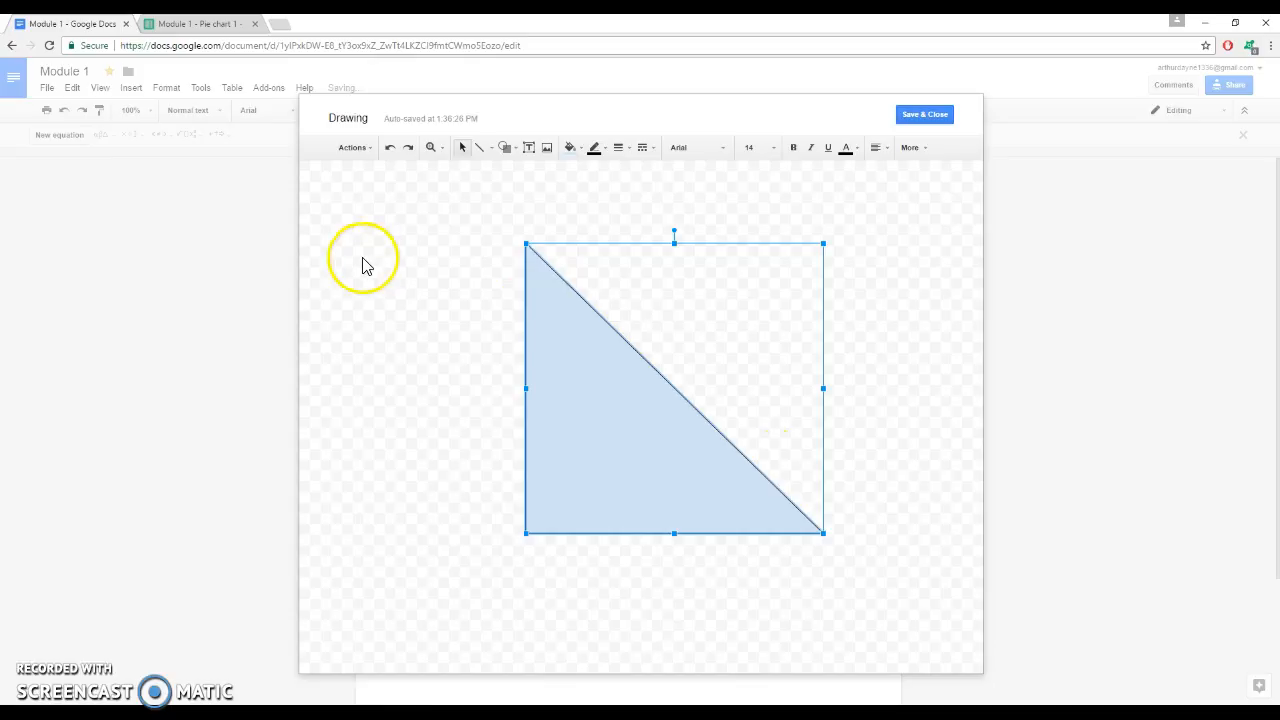
Fill the right triangle with magenta and set its outline color to green.
click(568, 148)
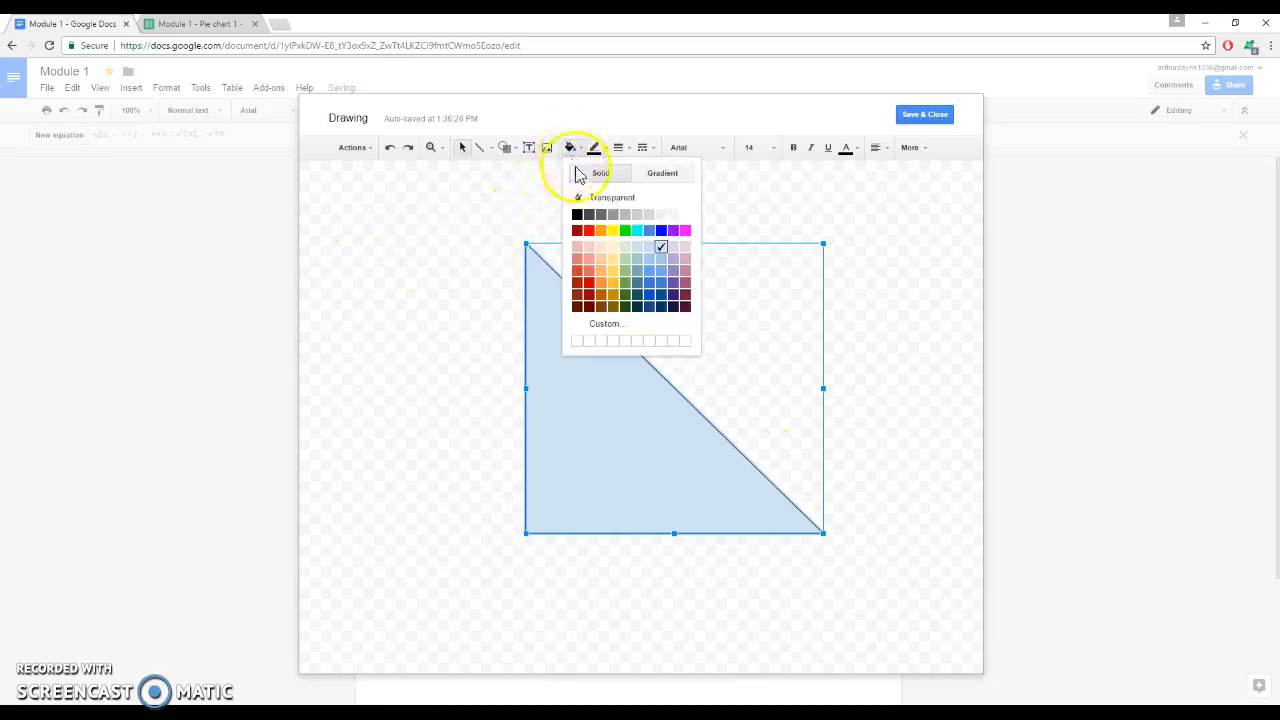
click(685, 231)
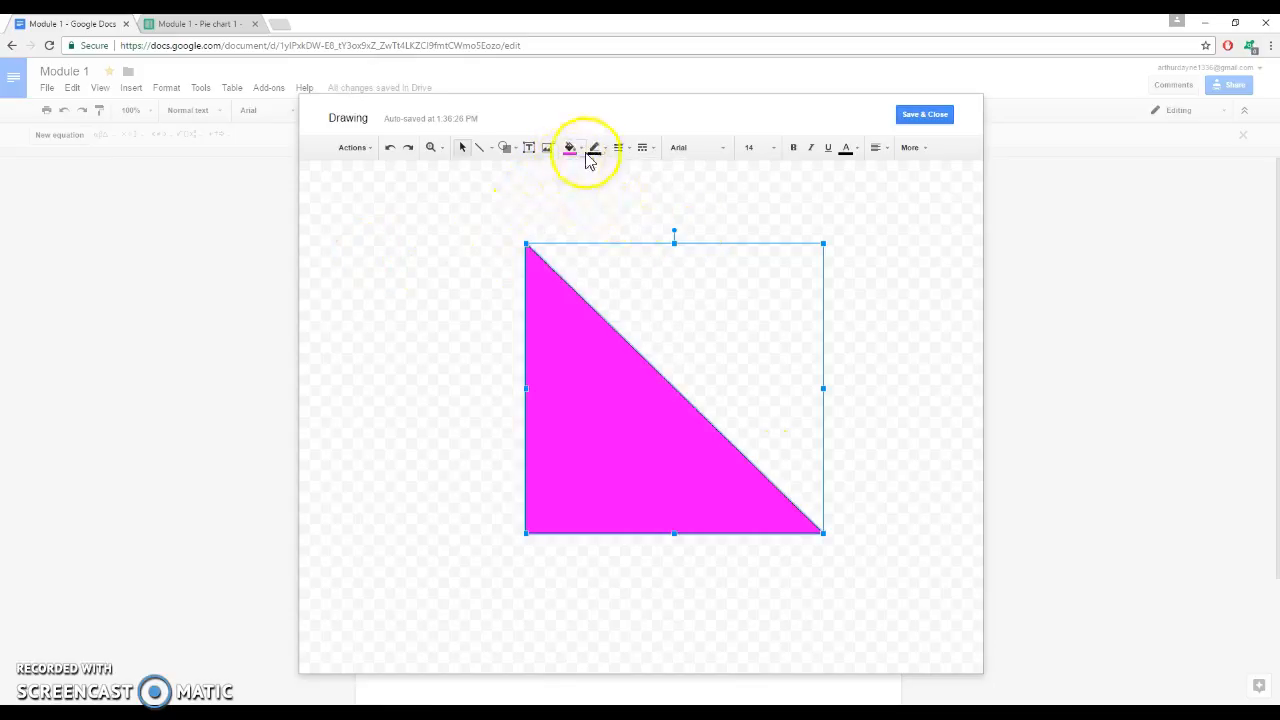
click(593, 149)
click(650, 206)
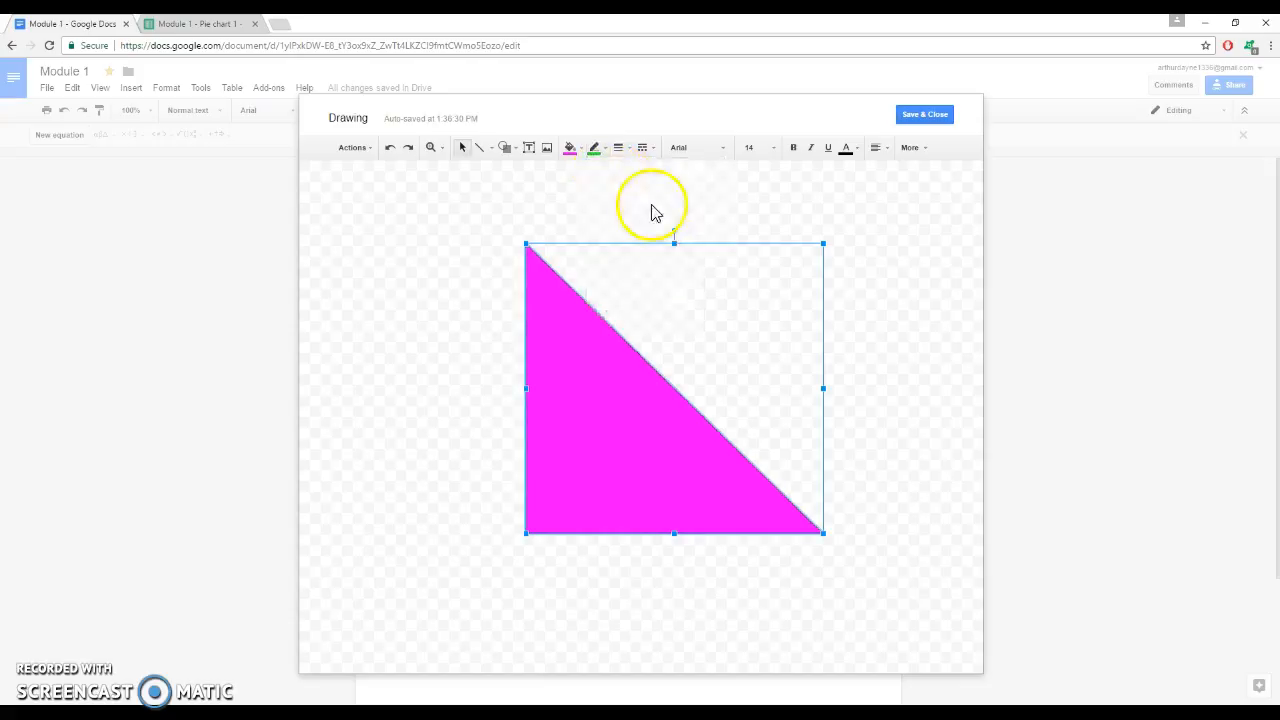
Save the triangle drawing into the document, and delete it from the page.
click(912, 116)
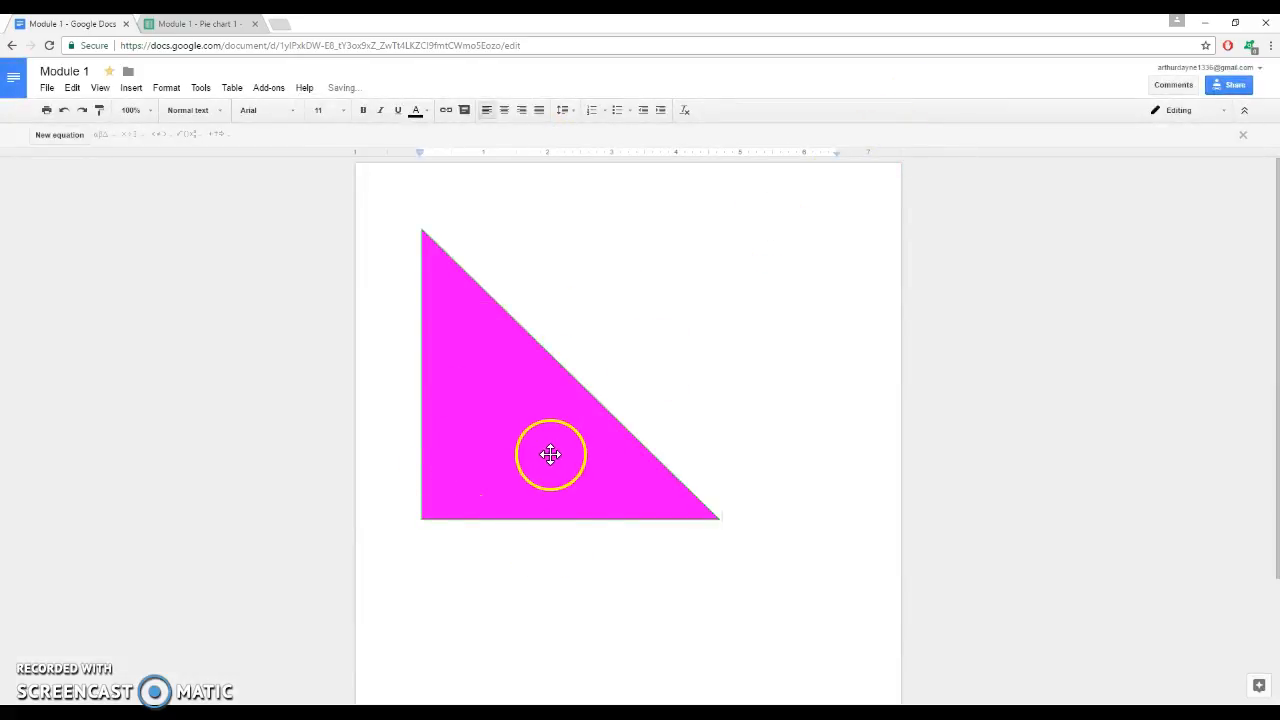
click(550, 455)
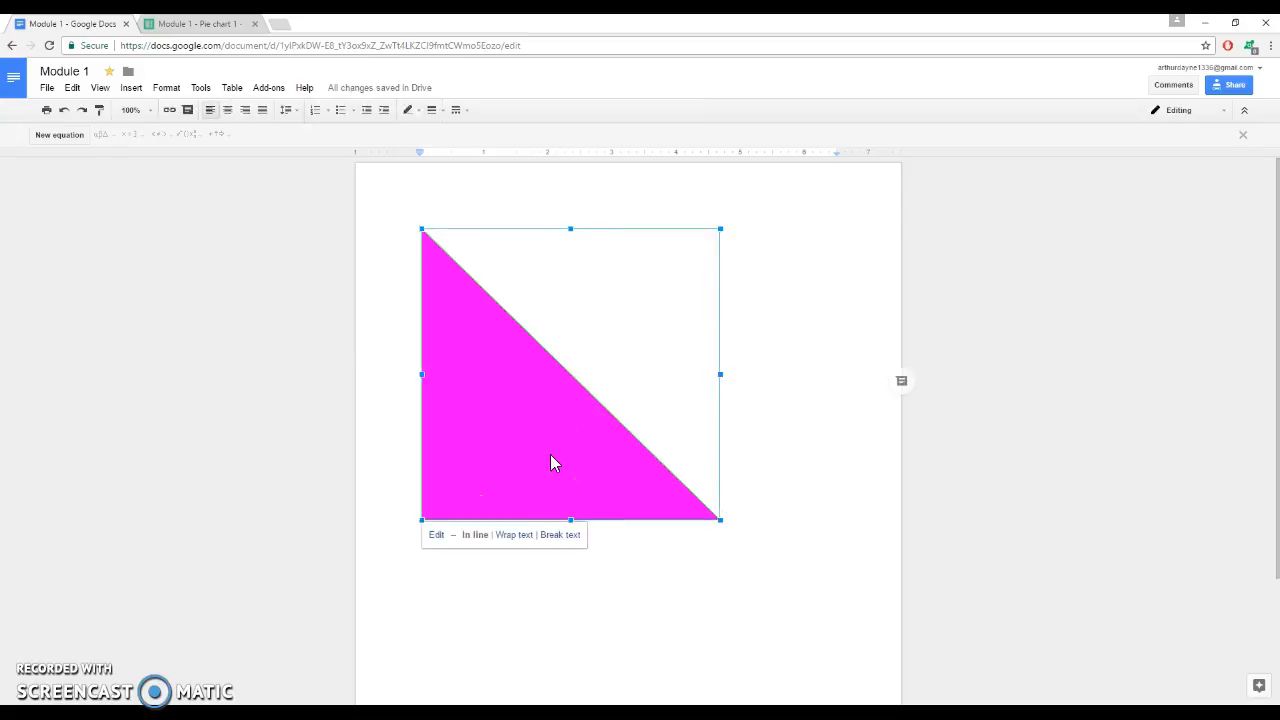
key(Delete)
Insert a sample line chart into the document, and delete it again.
click(132, 89)
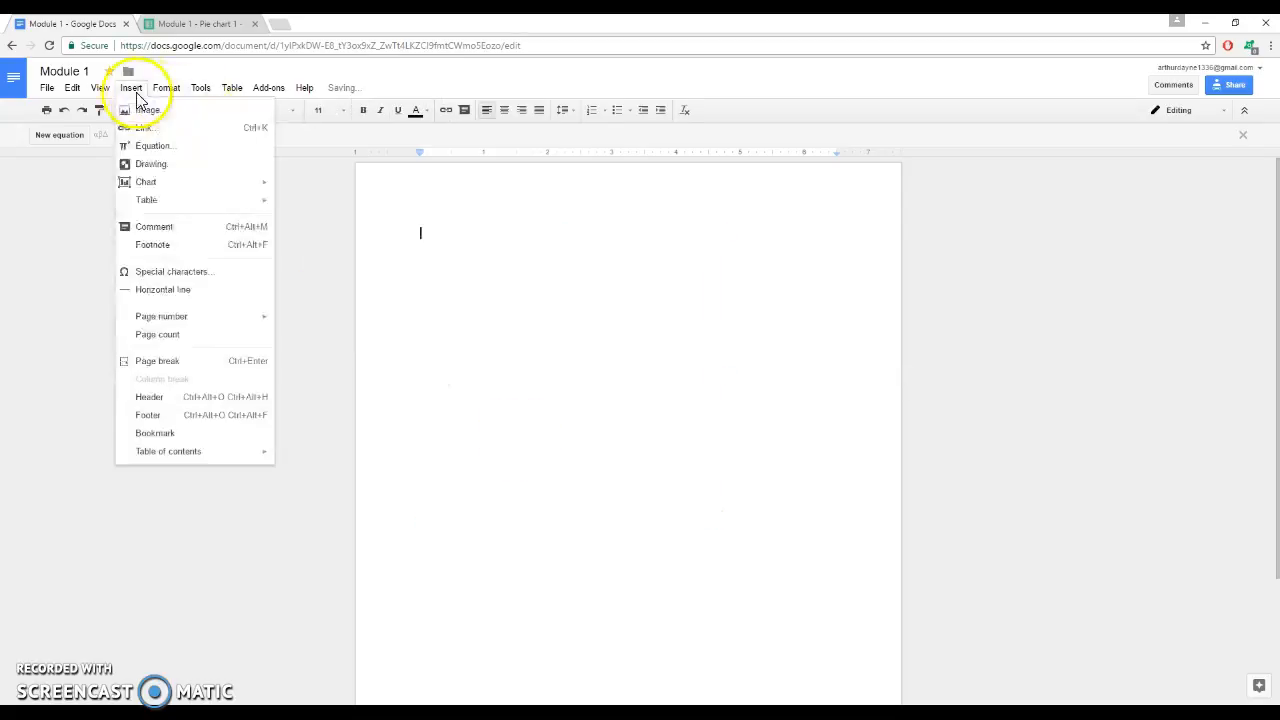
mouse_move(192, 185)
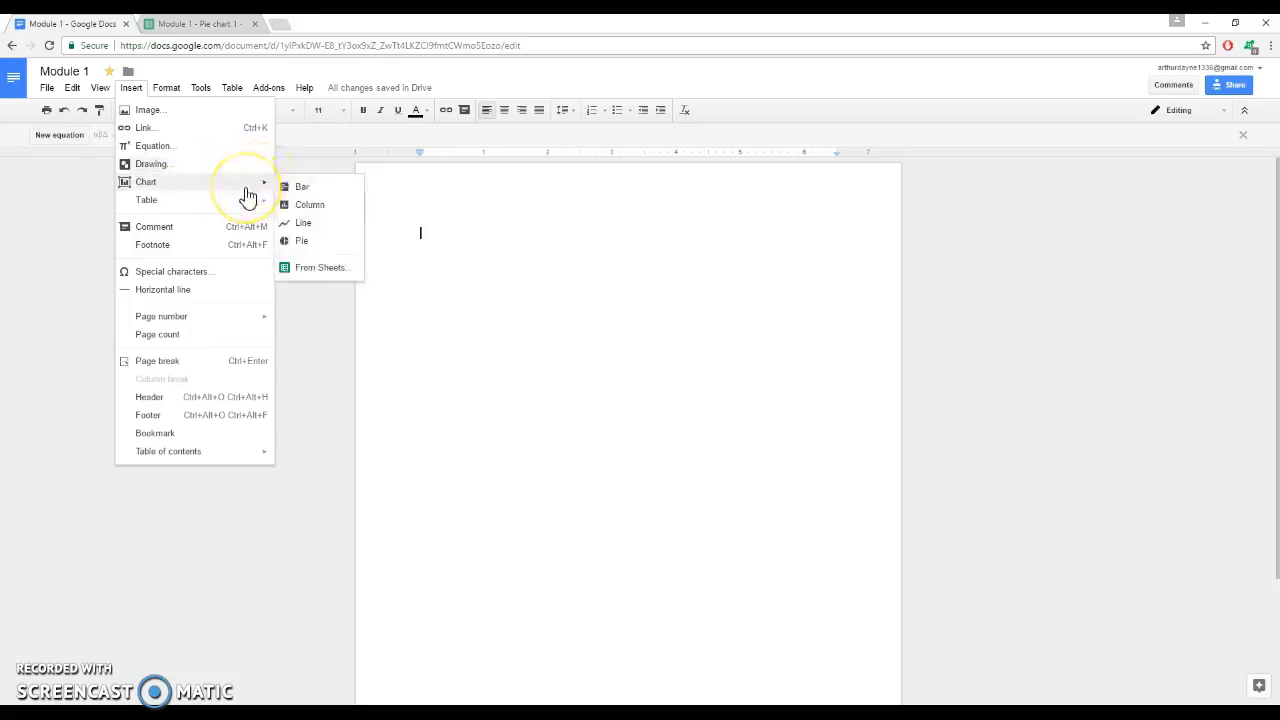
click(310, 233)
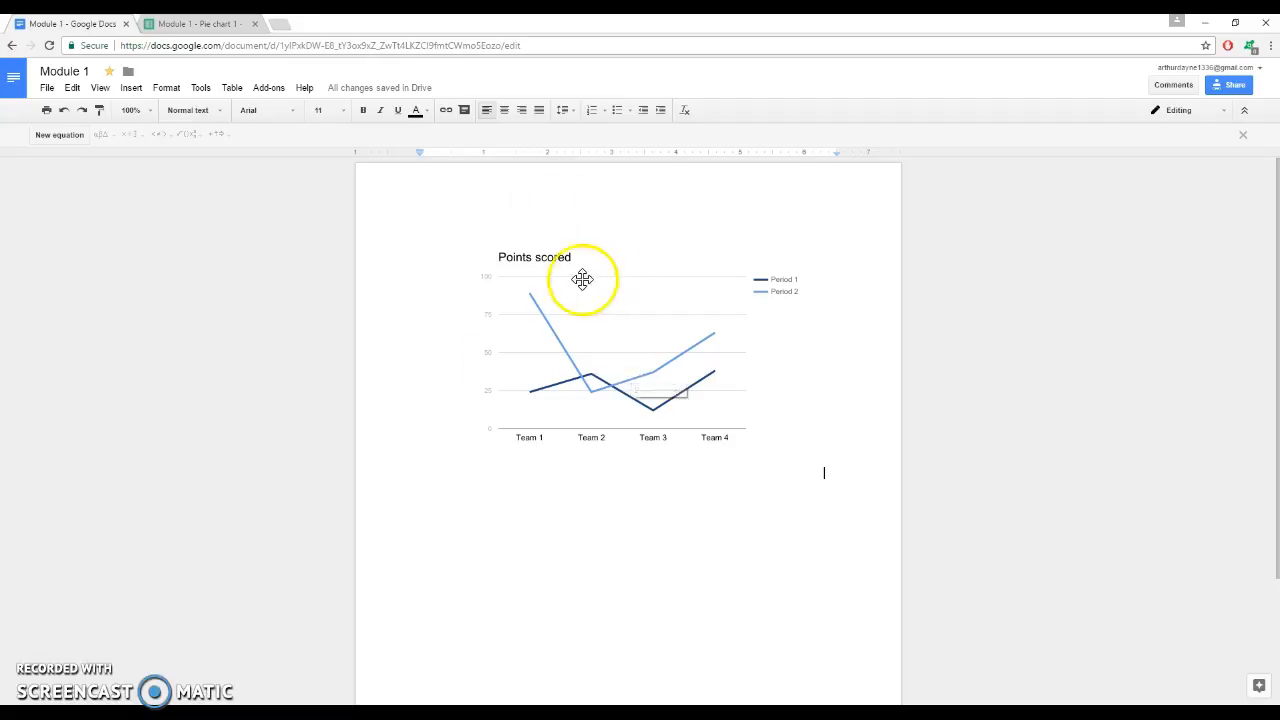
click(585, 350)
key(Delete)
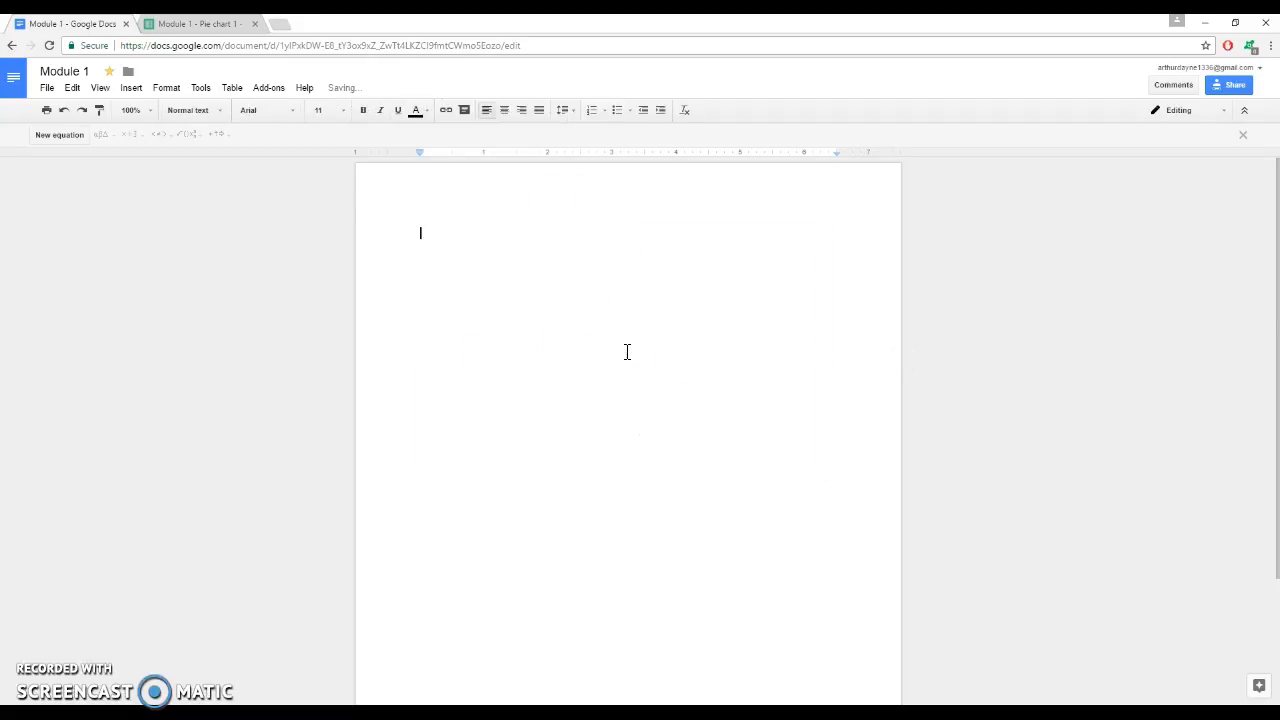
Try to import a chart from the spreadsheet Module 1 - Pie chart 1 into the document.
click(131, 87)
mouse_move(207, 188)
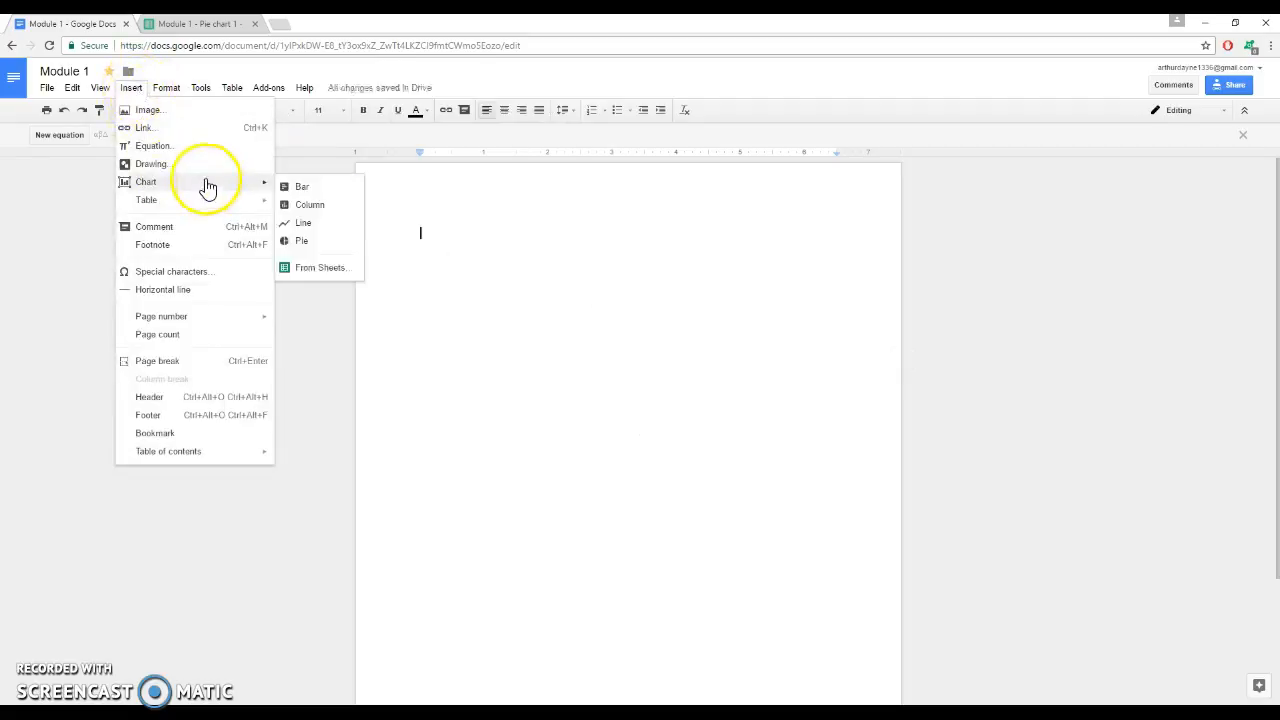
click(322, 268)
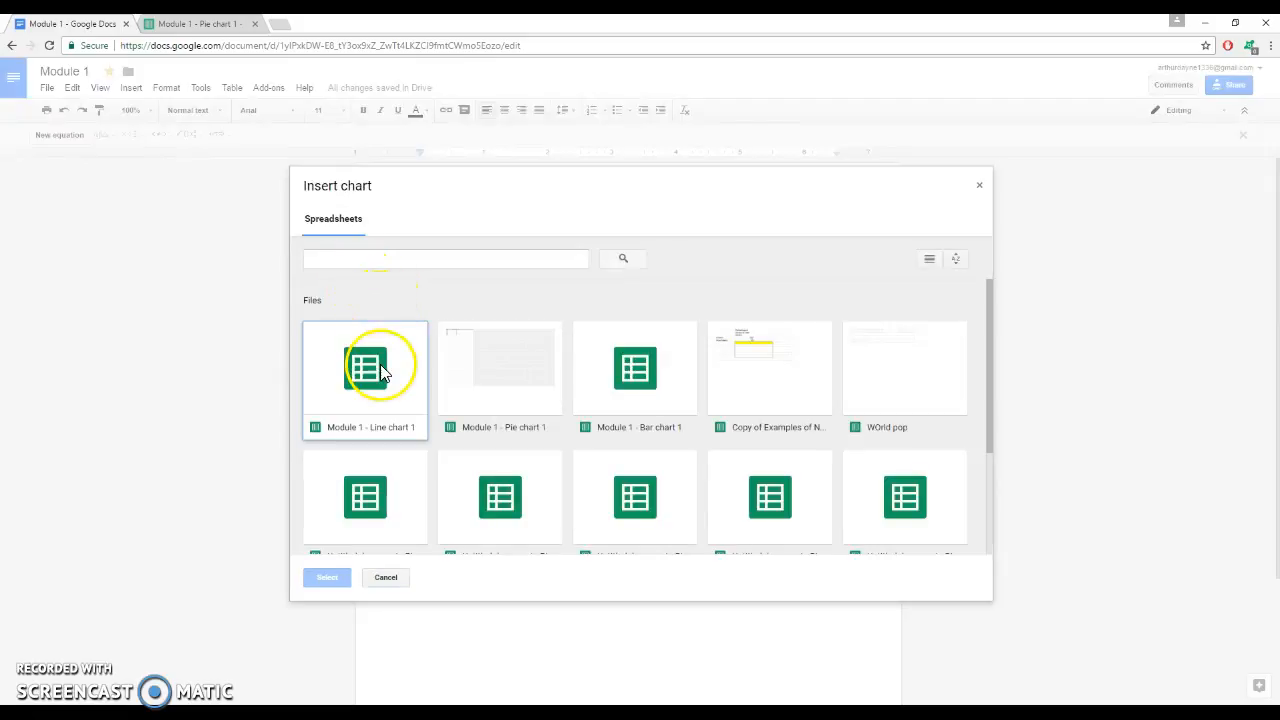
click(507, 378)
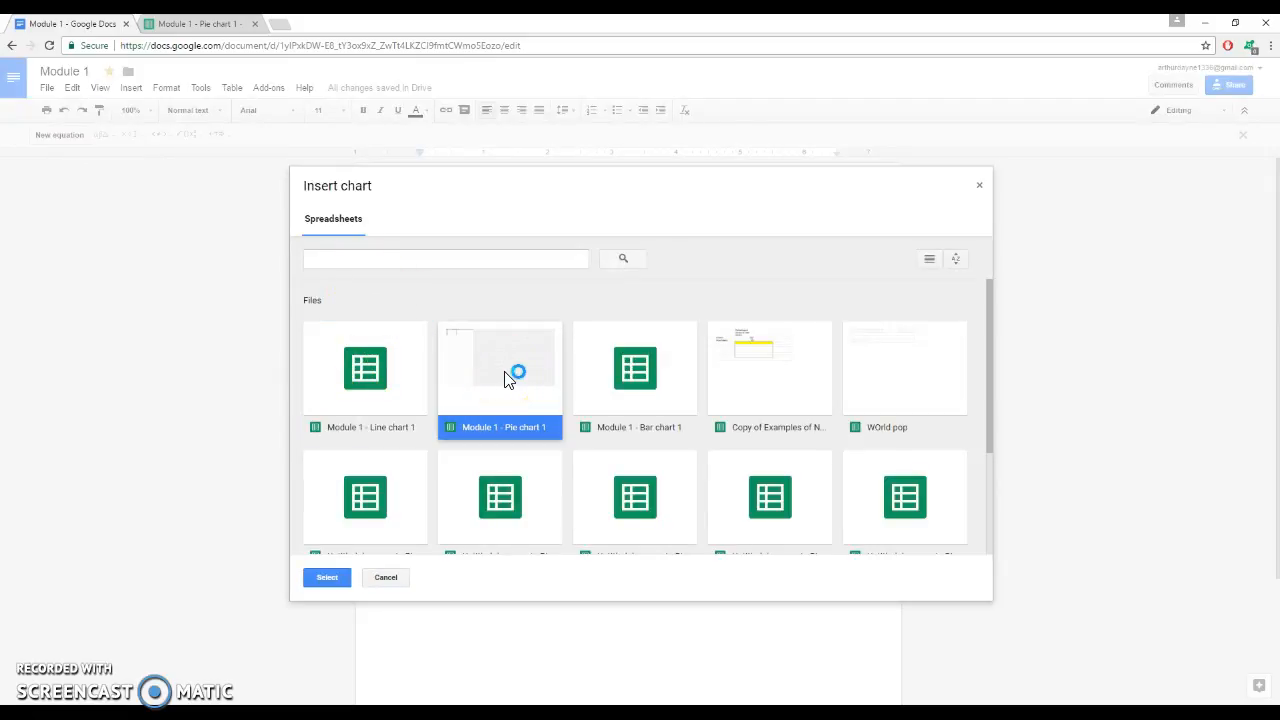
click(502, 376)
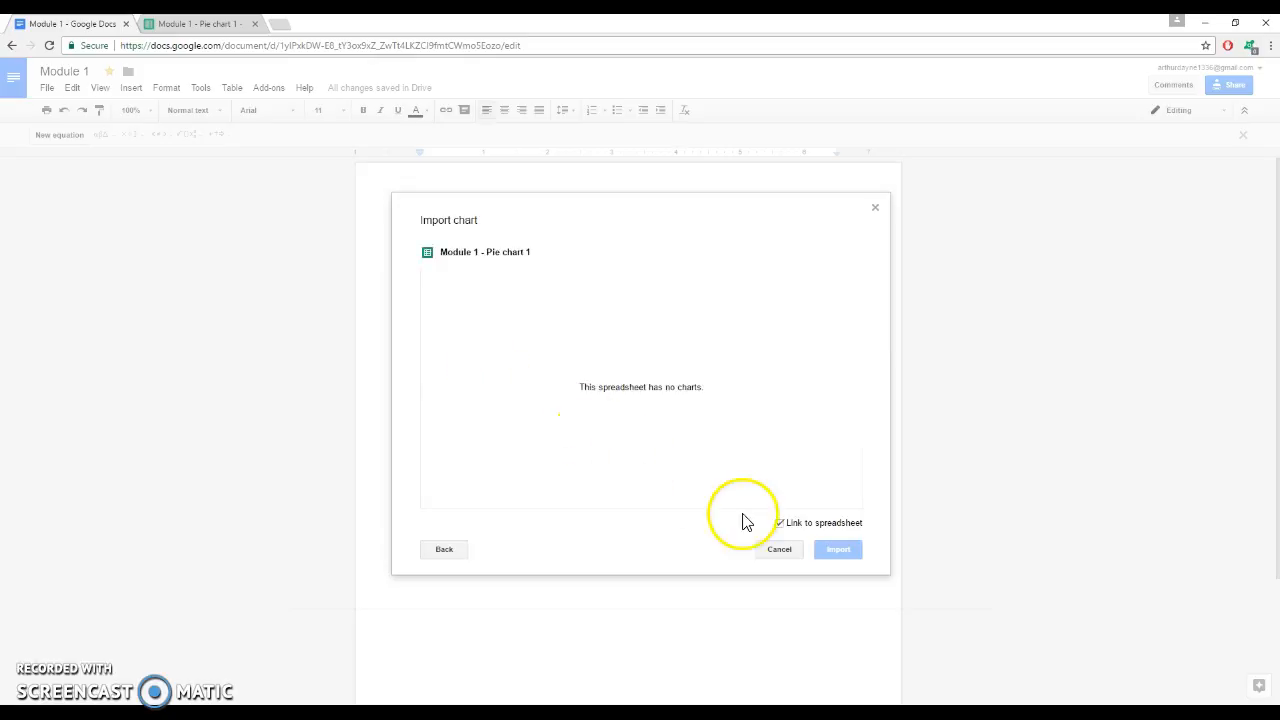
click(874, 208)
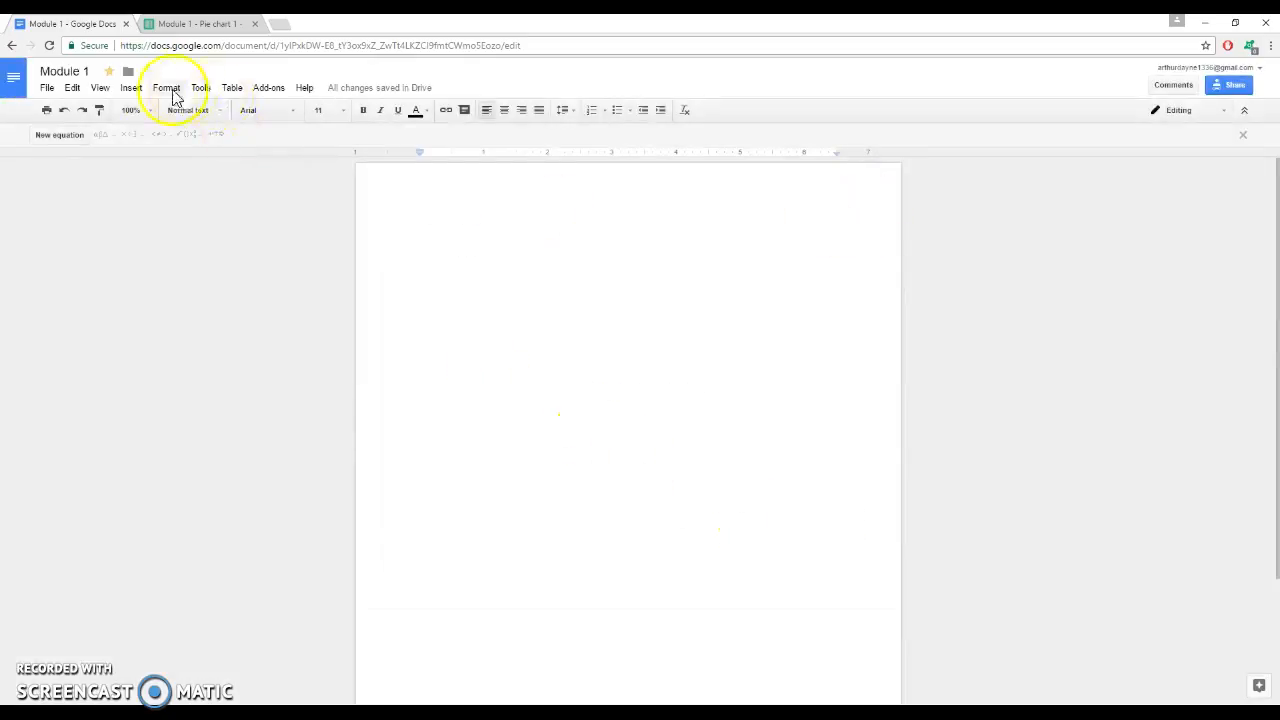
Switch to the Module 1 - Pie chart 1 spreadsheet and insert the recommended pie chart of Number of Owners from range A1:B5.
click(180, 26)
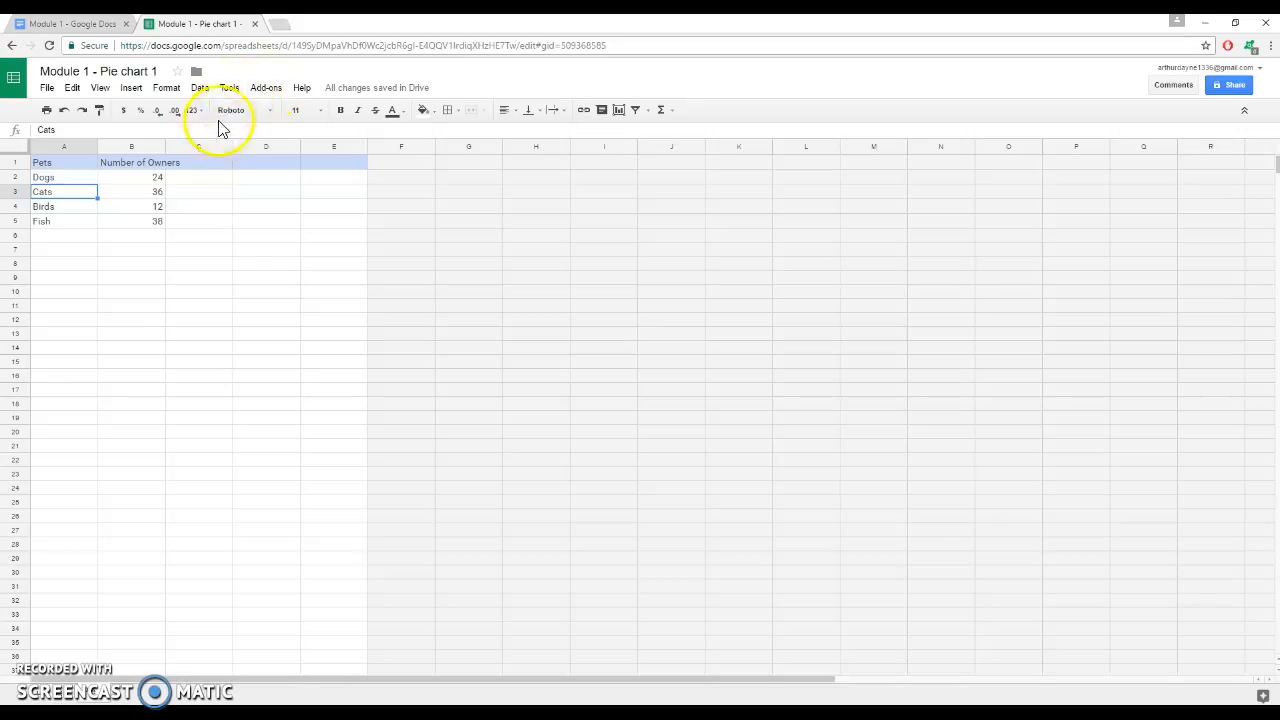
click(129, 89)
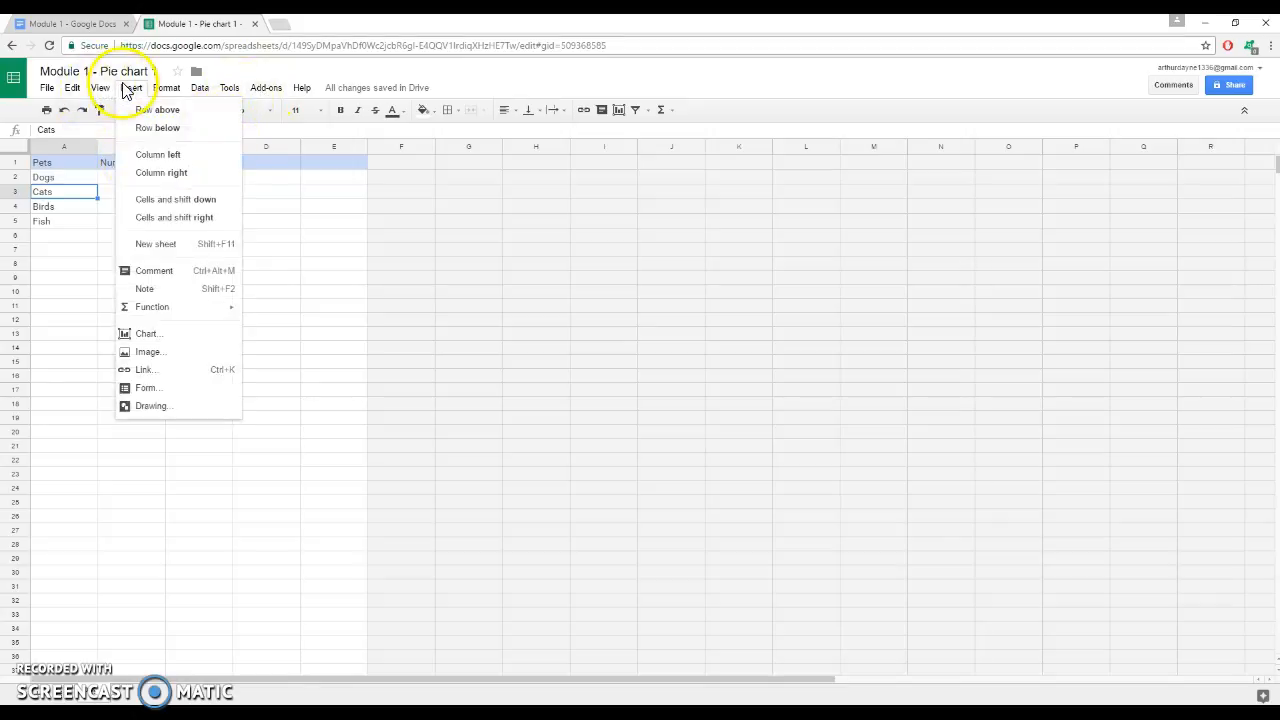
click(197, 338)
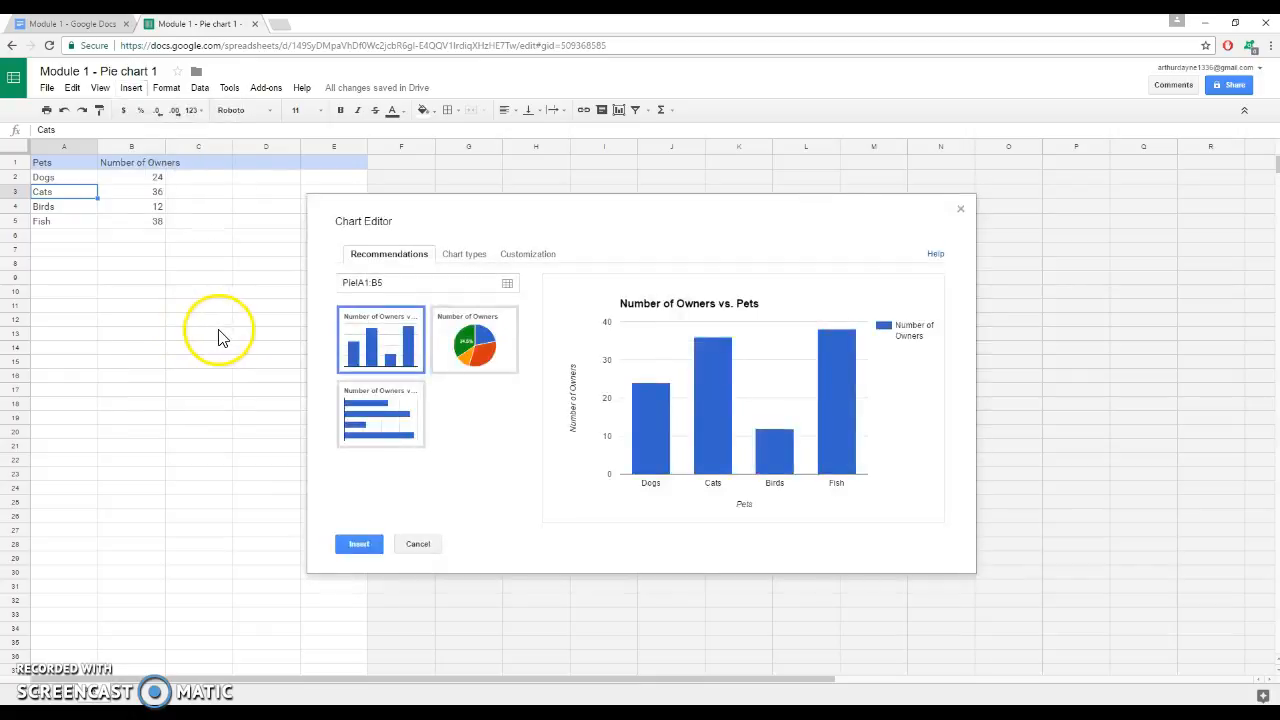
click(483, 358)
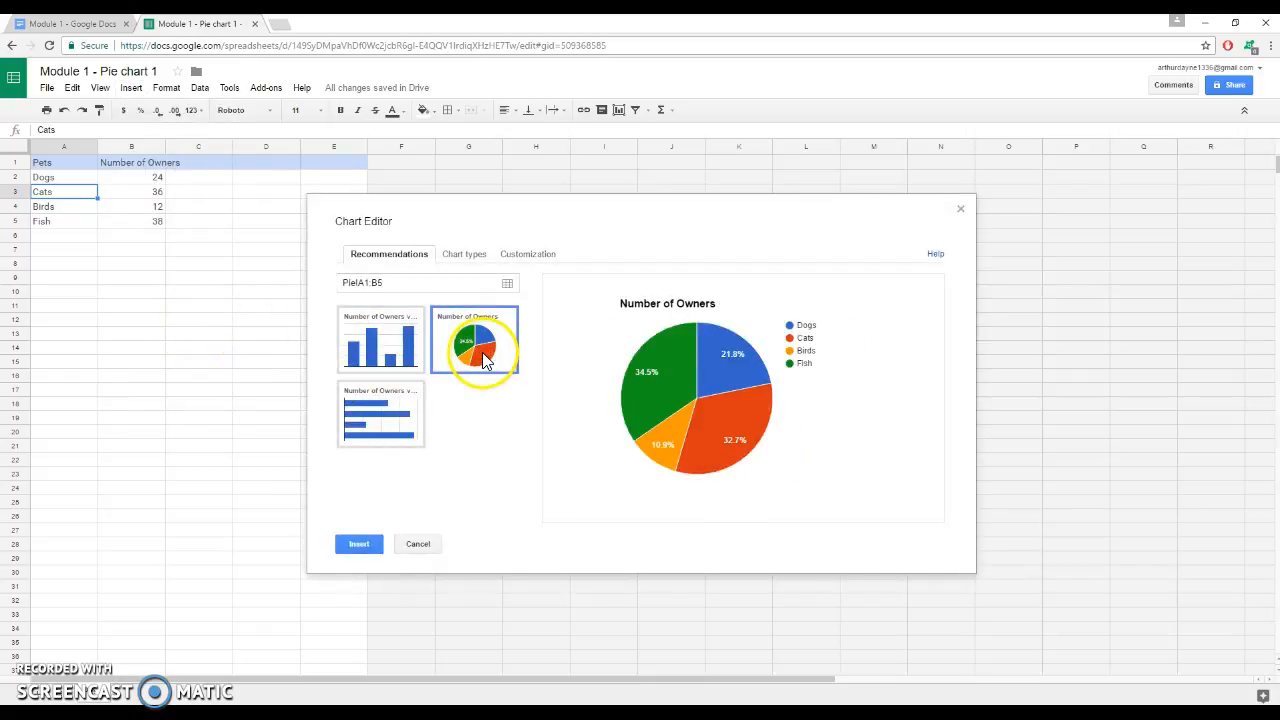
click(357, 544)
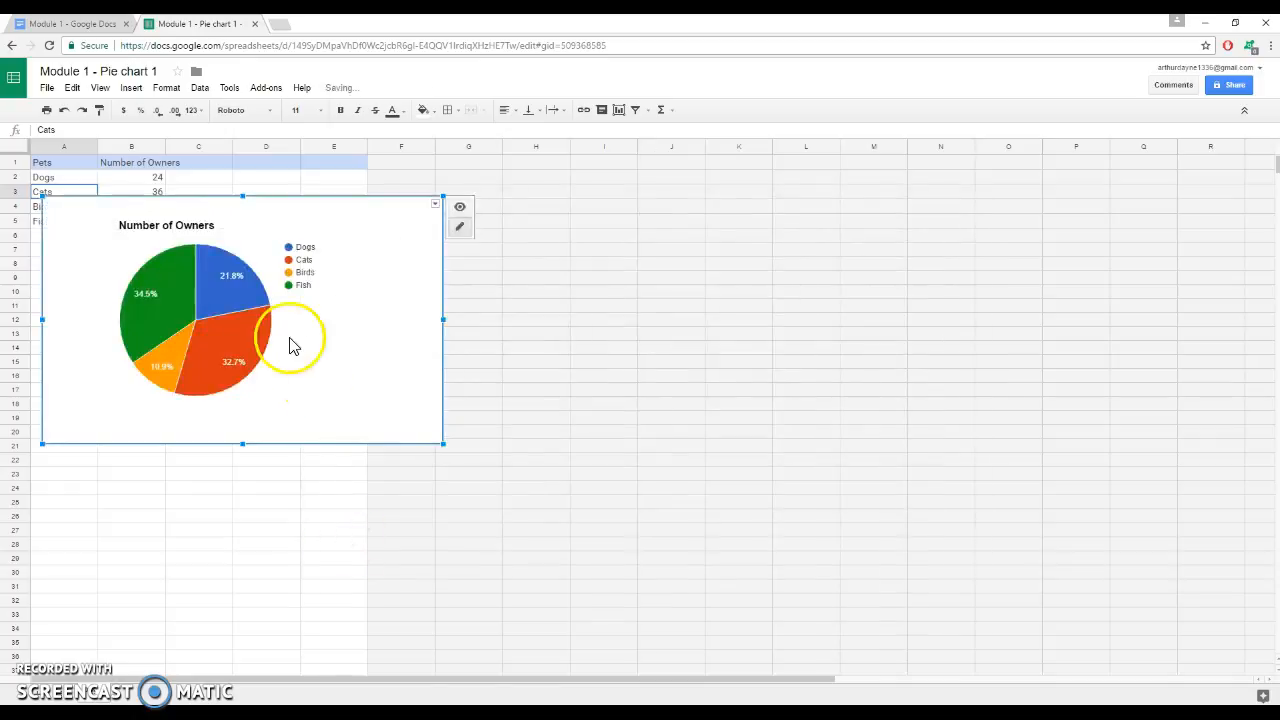
Import the Number of Owners pie chart from Module 1 - Pie chart 1 into the Module 1 document, linked to the spreadsheet, and delete it again.
click(84, 25)
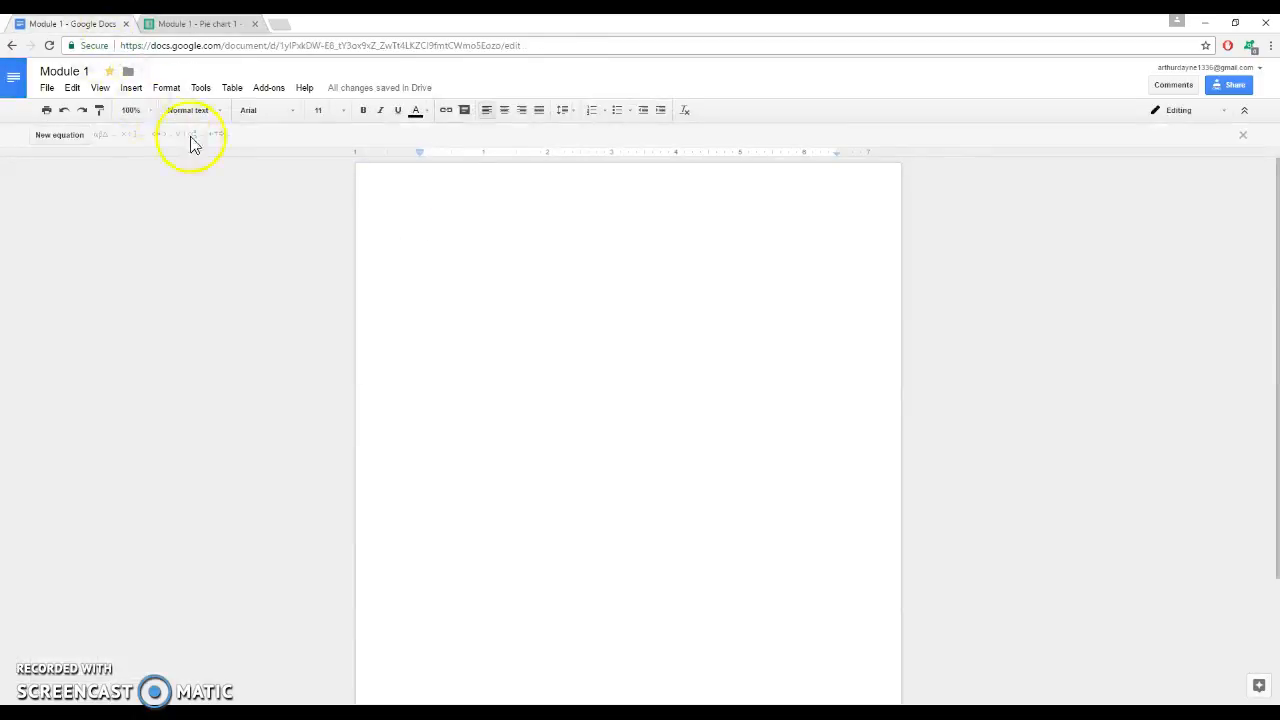
click(131, 88)
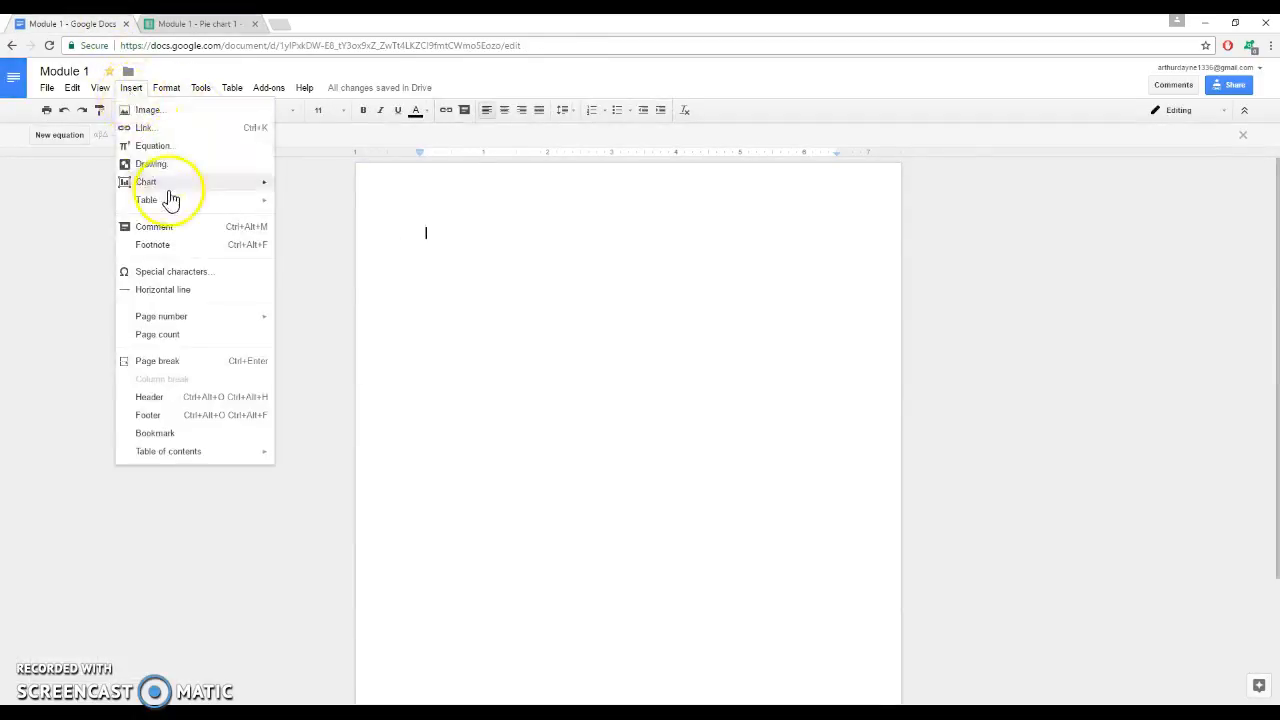
mouse_move(248, 186)
click(316, 268)
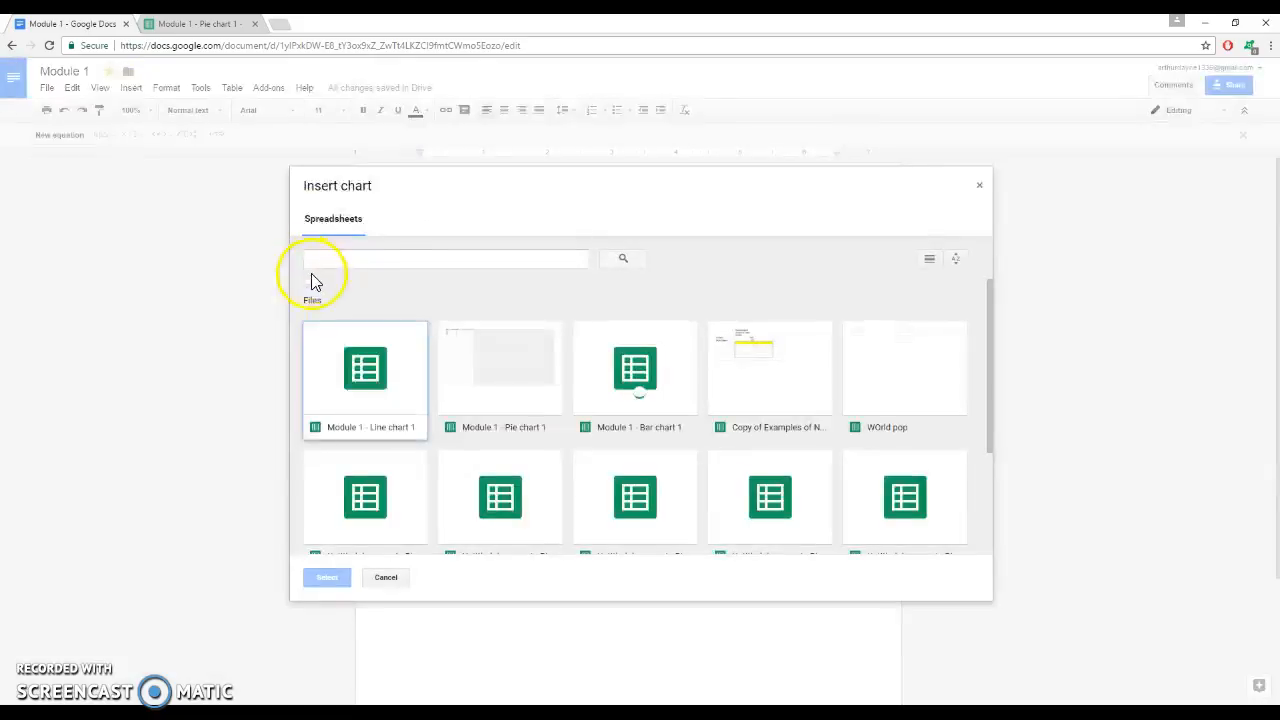
double_click(366, 391)
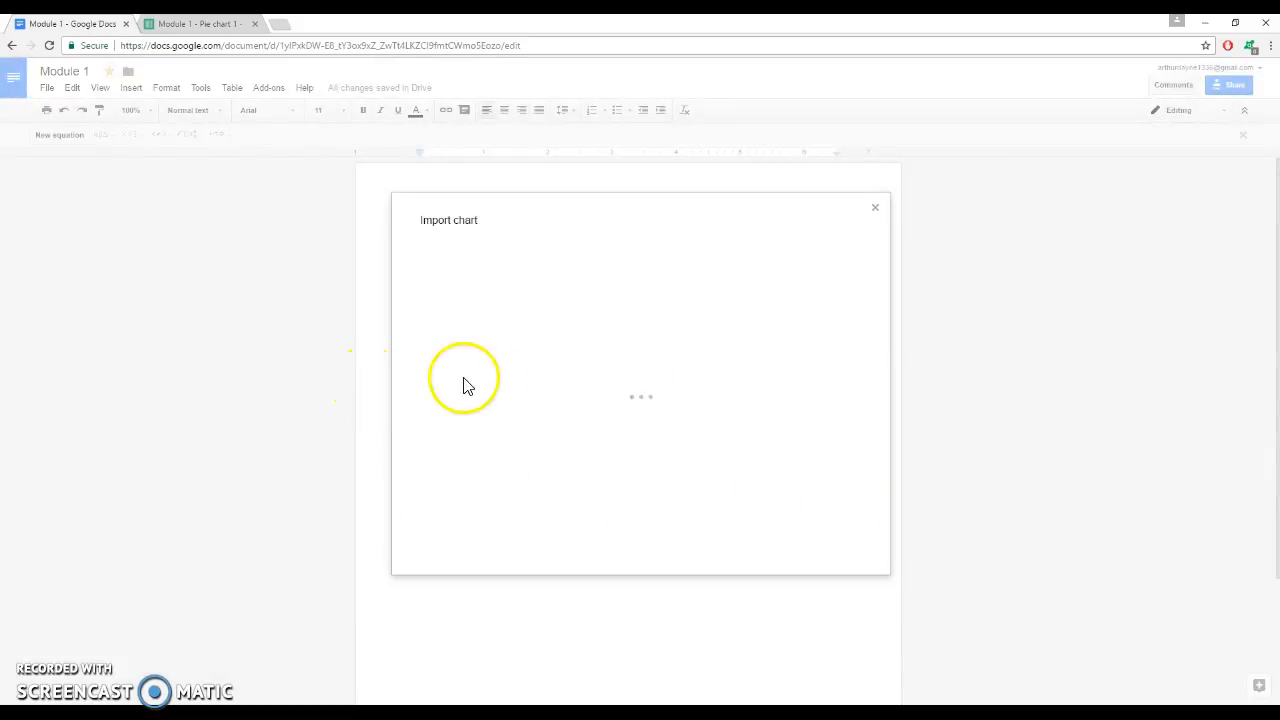
click(537, 489)
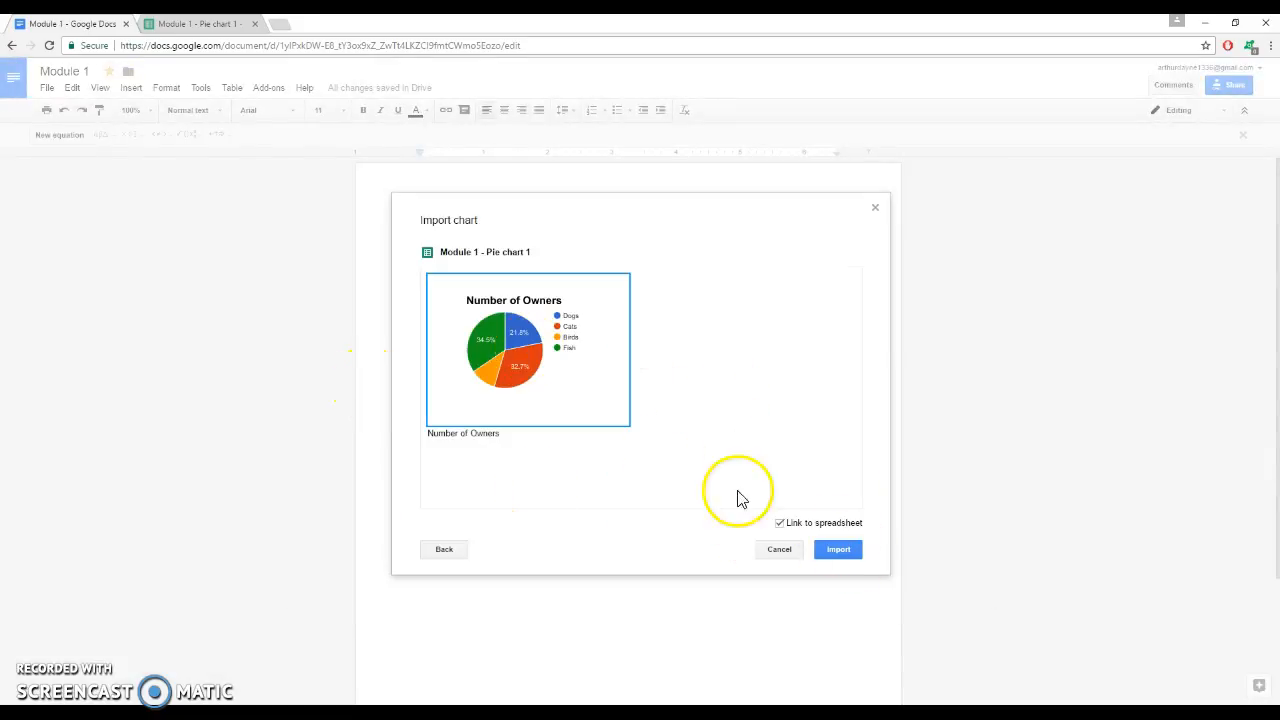
click(836, 548)
click(597, 339)
key(Delete)
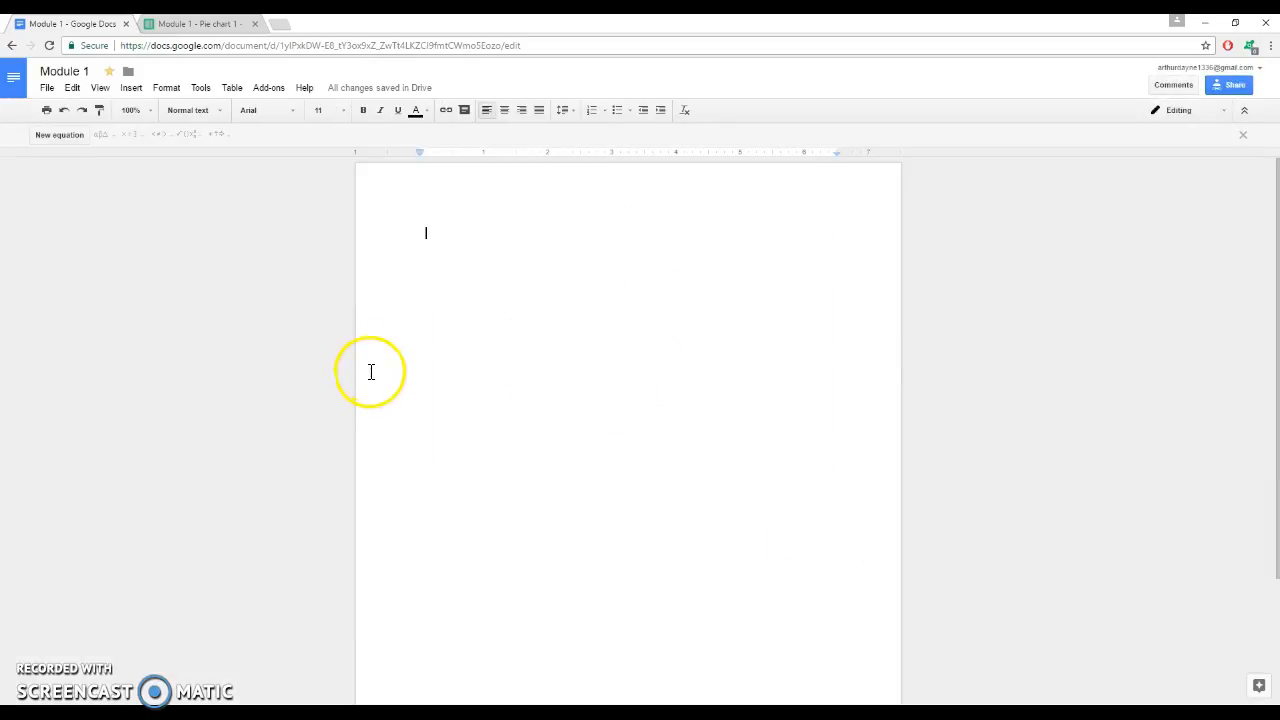
Switch to the Module 1 - Pie chart 1 spreadsheet and set the number of Birds owners to 13.
click(207, 31)
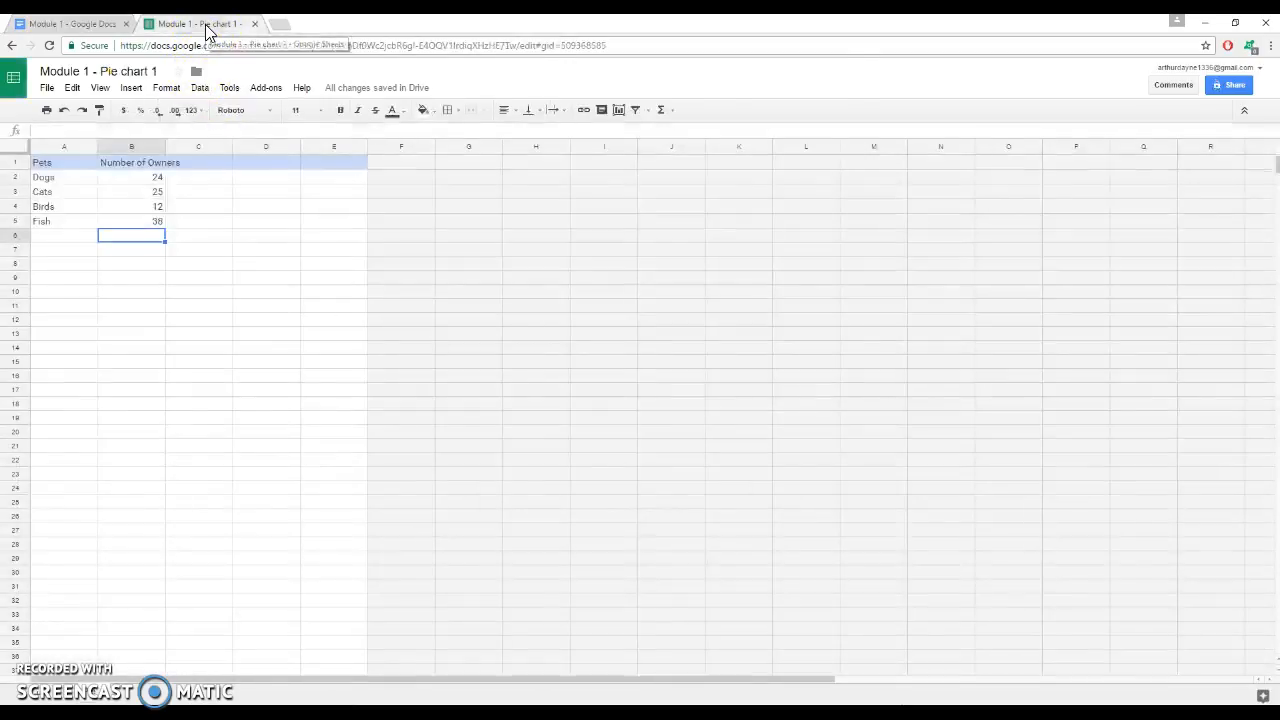
click(160, 207)
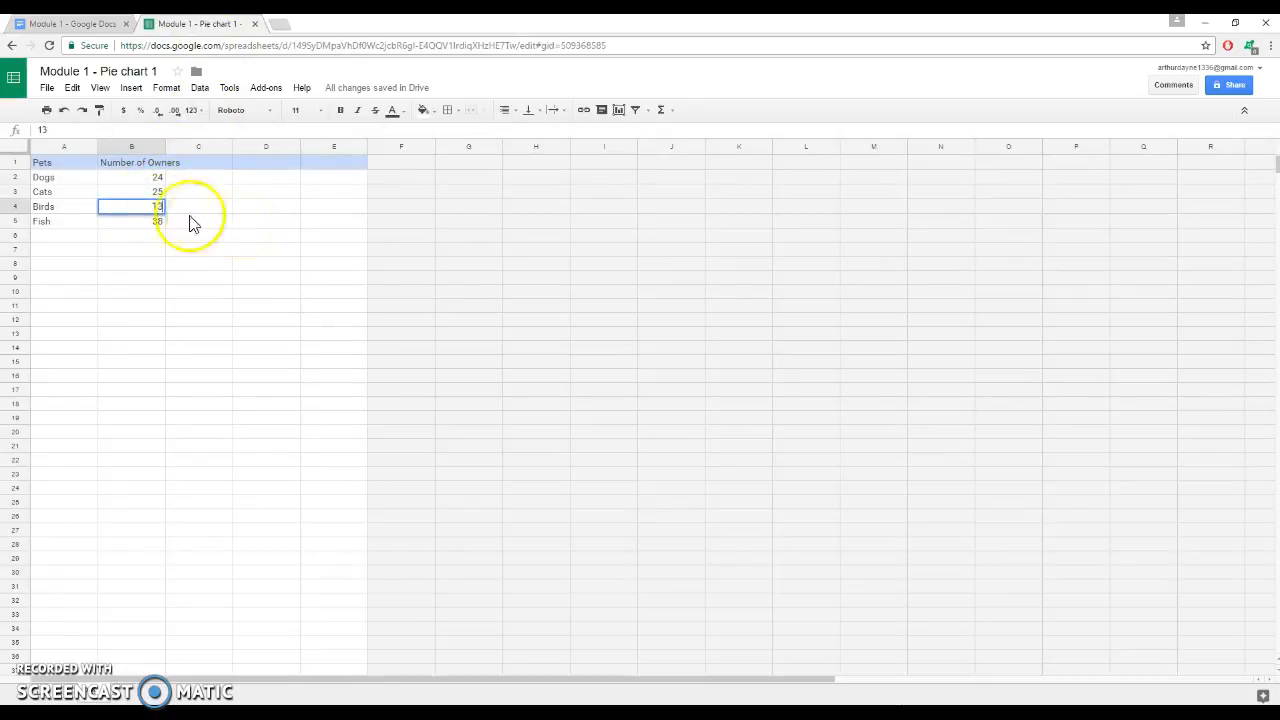
click(181, 265)
click(127, 90)
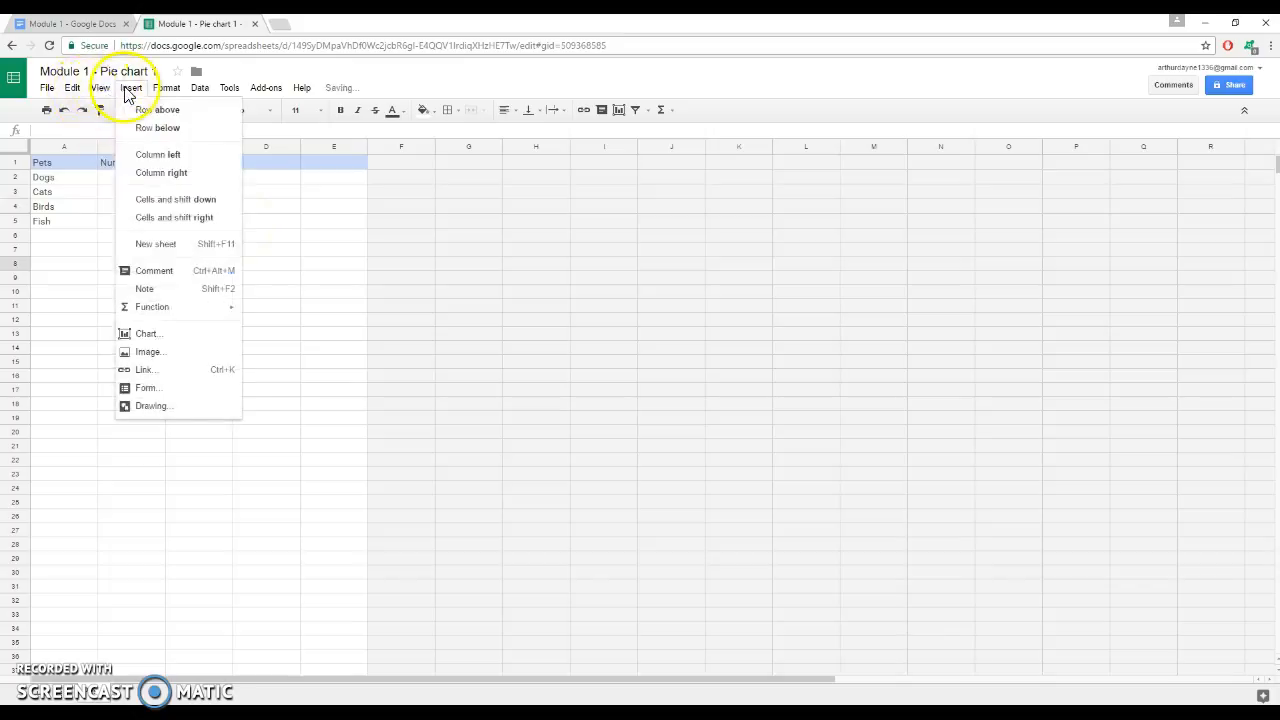
click(172, 343)
scroll(440, 440, down, 3)
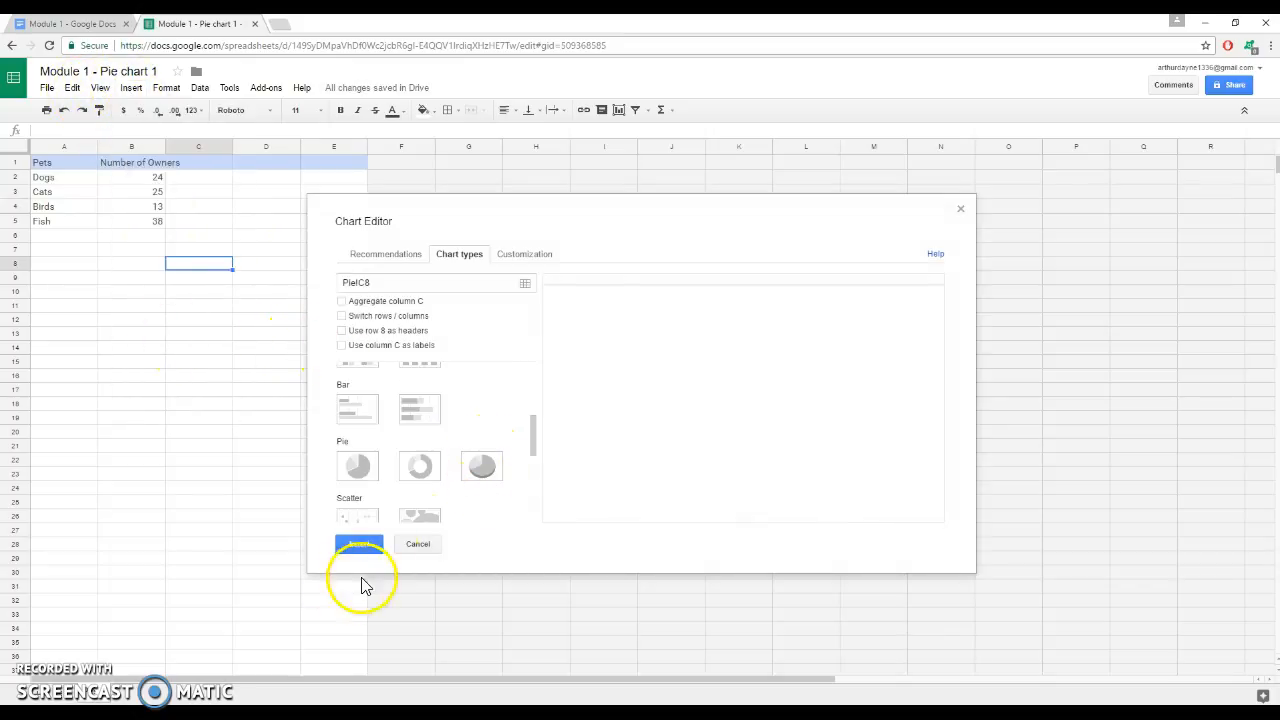
click(481, 466)
click(418, 545)
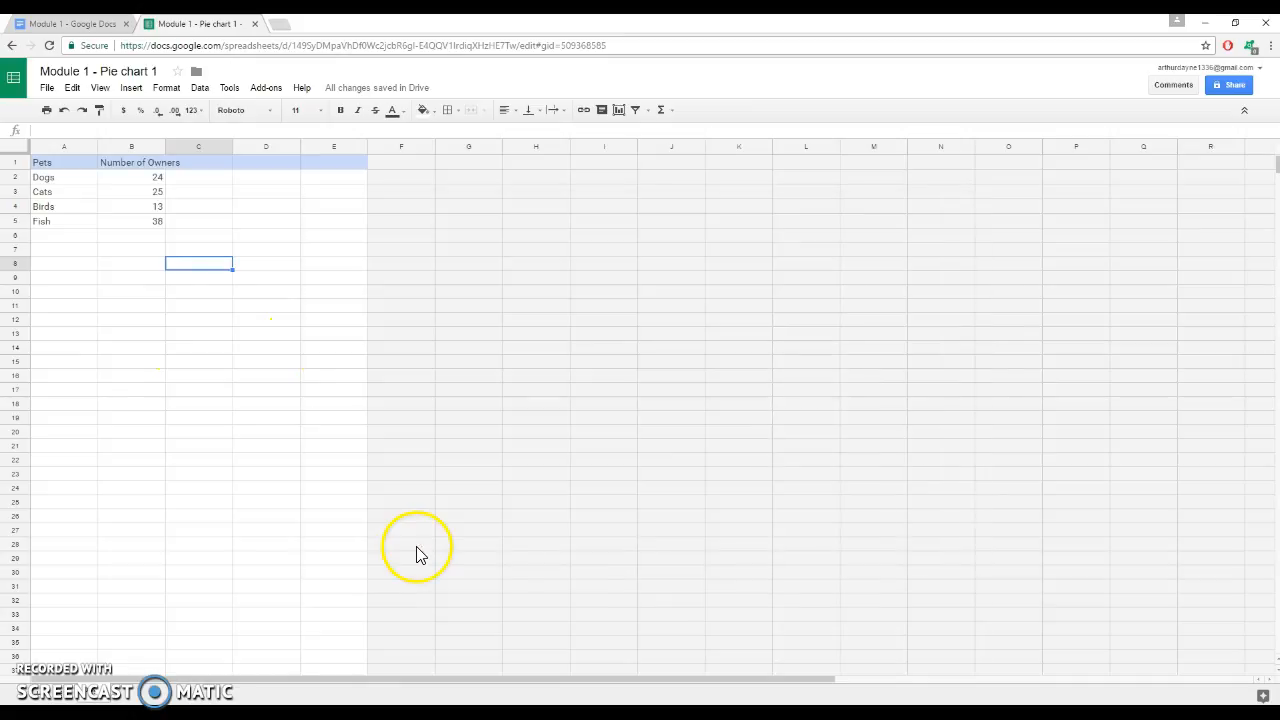